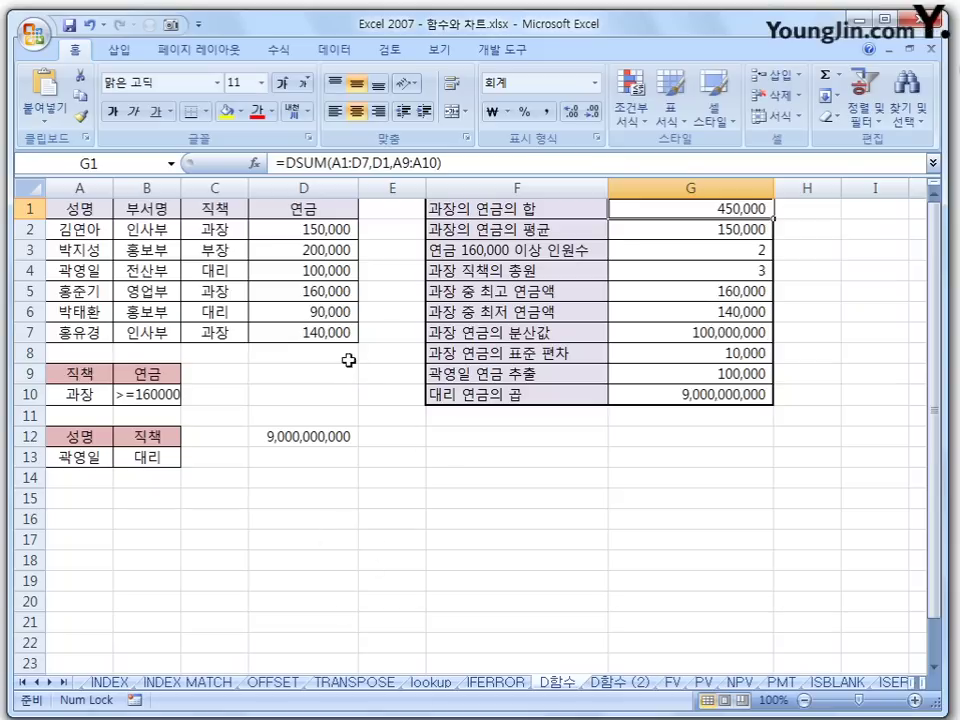
Look over the data table A1:D7 and review the database function formulas in G1 through G10
drag(55, 207, 320, 333)
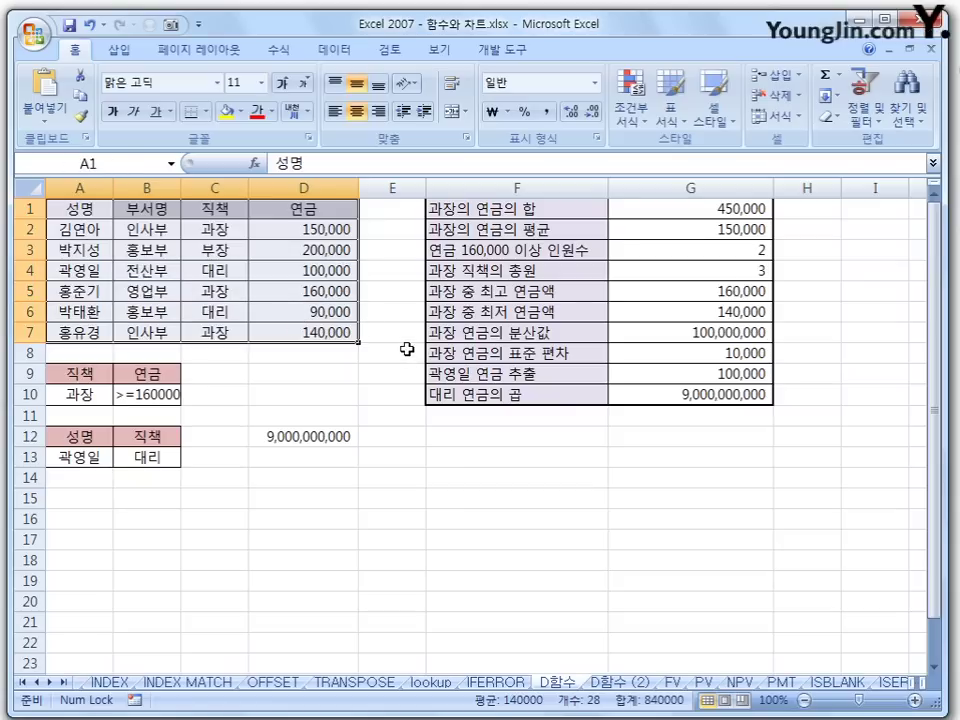
click(674, 208)
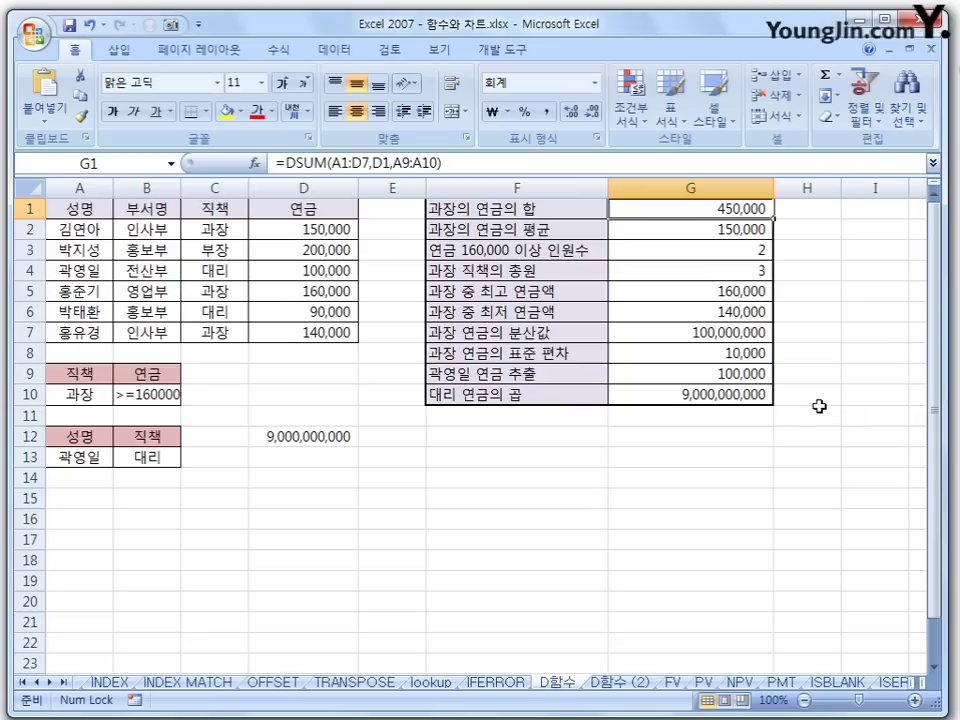
key(Down)
key(Down)
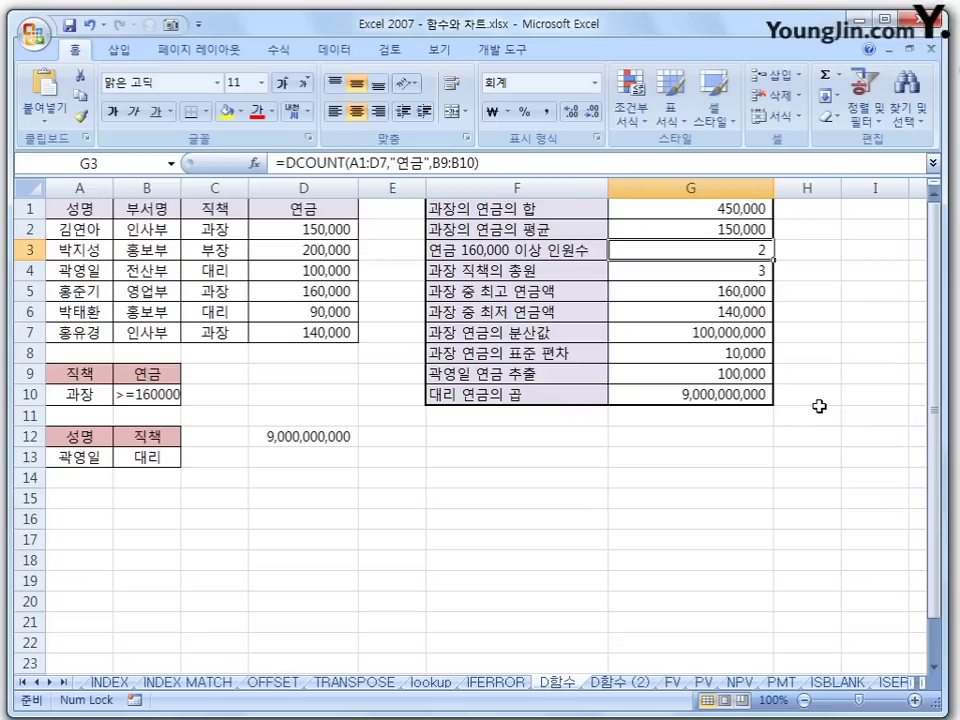
key(Down)
key(Down)
key(Down)
key(Down)
key(Down)
key(Down)
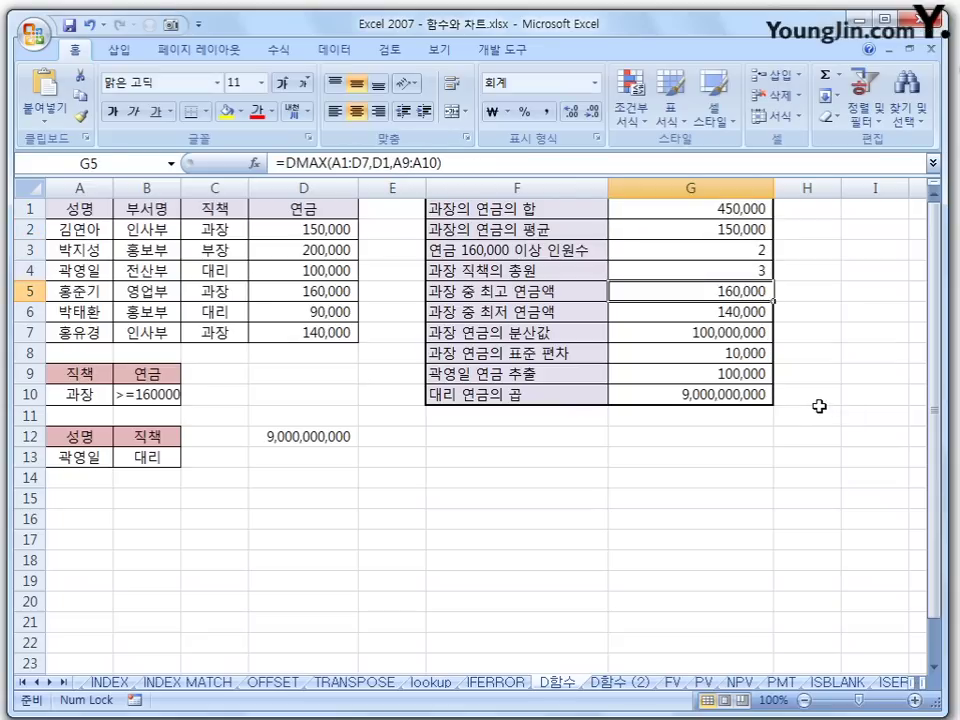
key(Down)
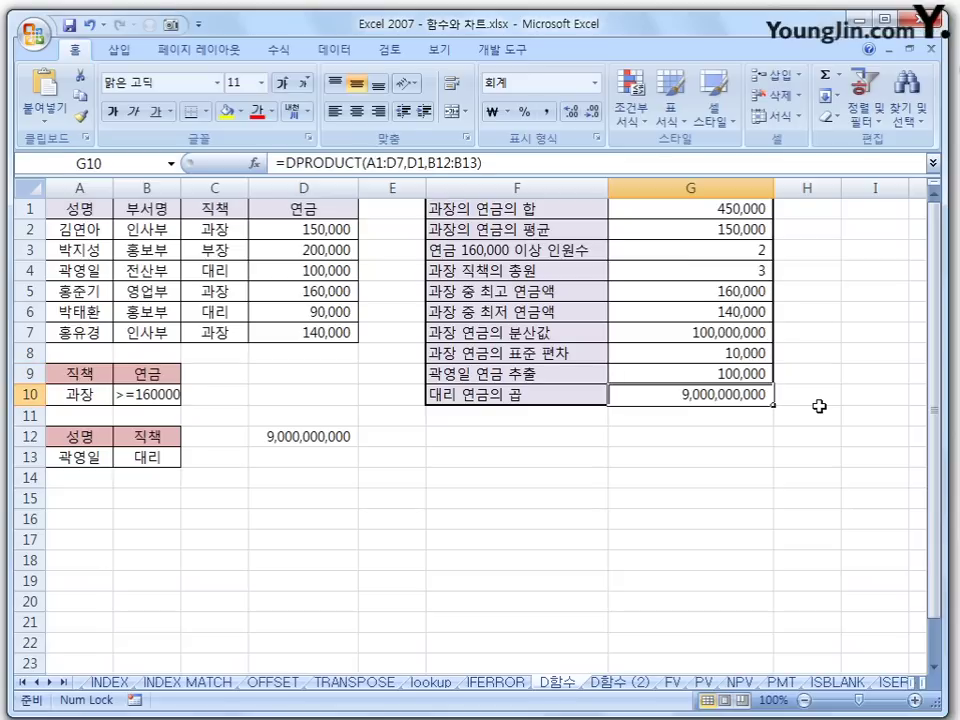
Examine the DSUM formula in G1, marking its arguments, the criteria cells A9:A10, the 연금 header and the result
key(Up)
key(Up)
key(Up)
key(Up)
key(Up)
key(Up)
key(Up)
key(Up)
key(Up)
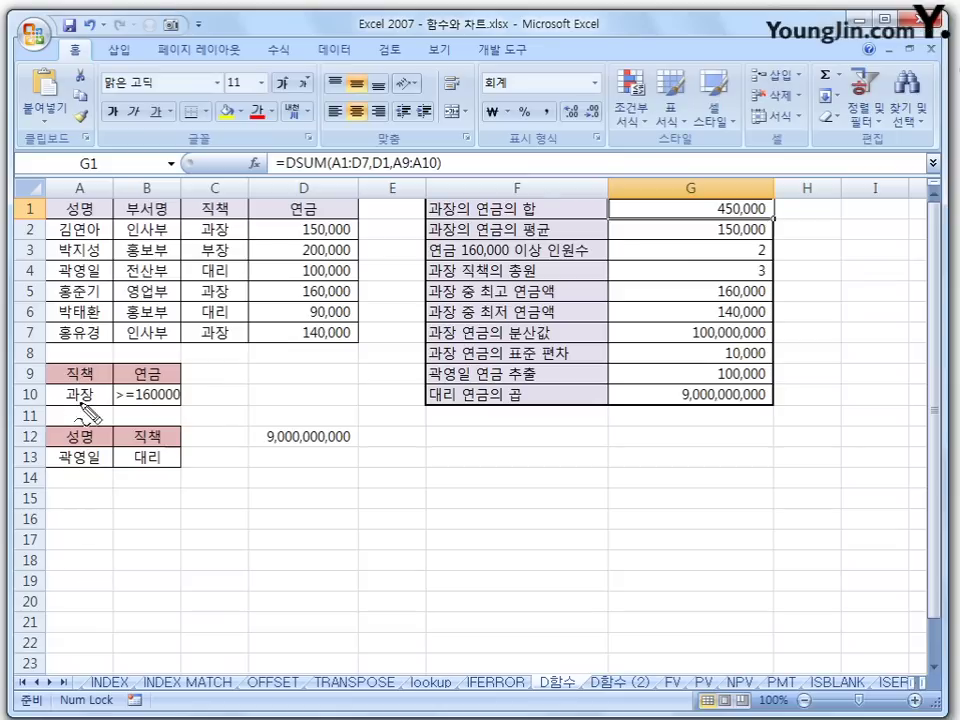
mouse_move(100, 403)
mouse_down()
mouse_move(66, 411)
mouse_move(64, 370)
mouse_move(97, 356)
mouse_move(80, 353)
mouse_move(104, 372)
mouse_move(100, 412)
mouse_move(60, 392)
mouse_up()
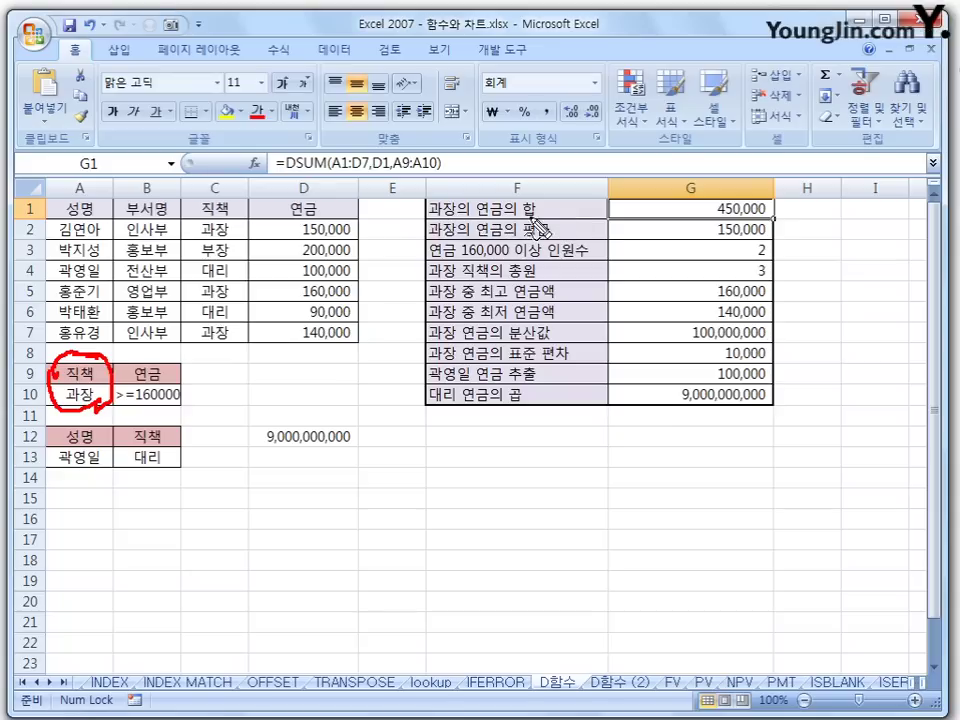
drag(535, 199, 542, 213)
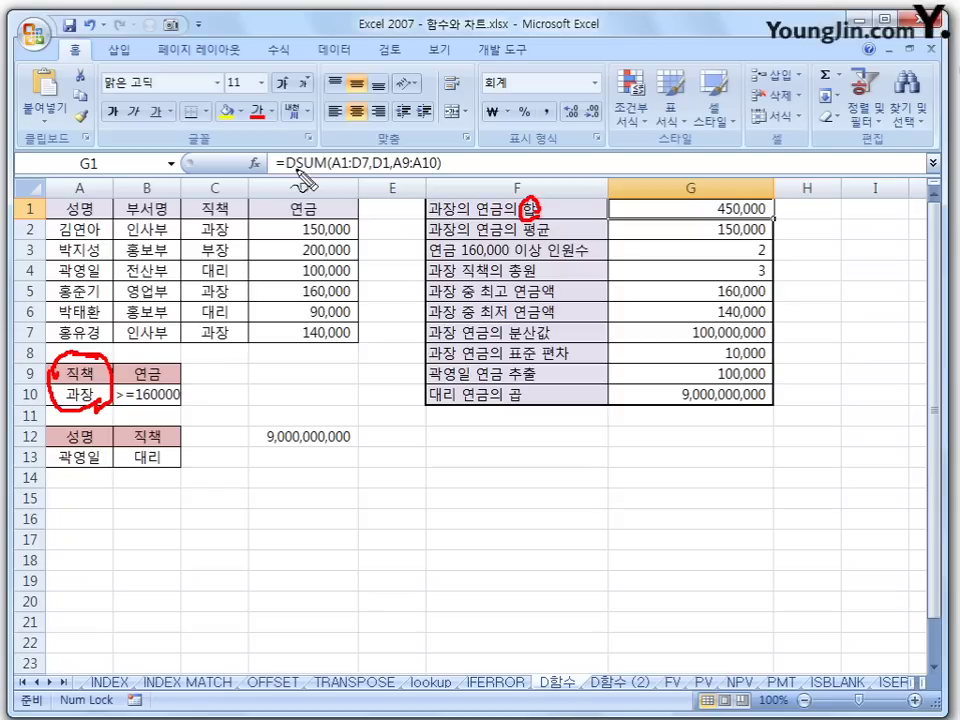
drag(278, 170, 362, 165)
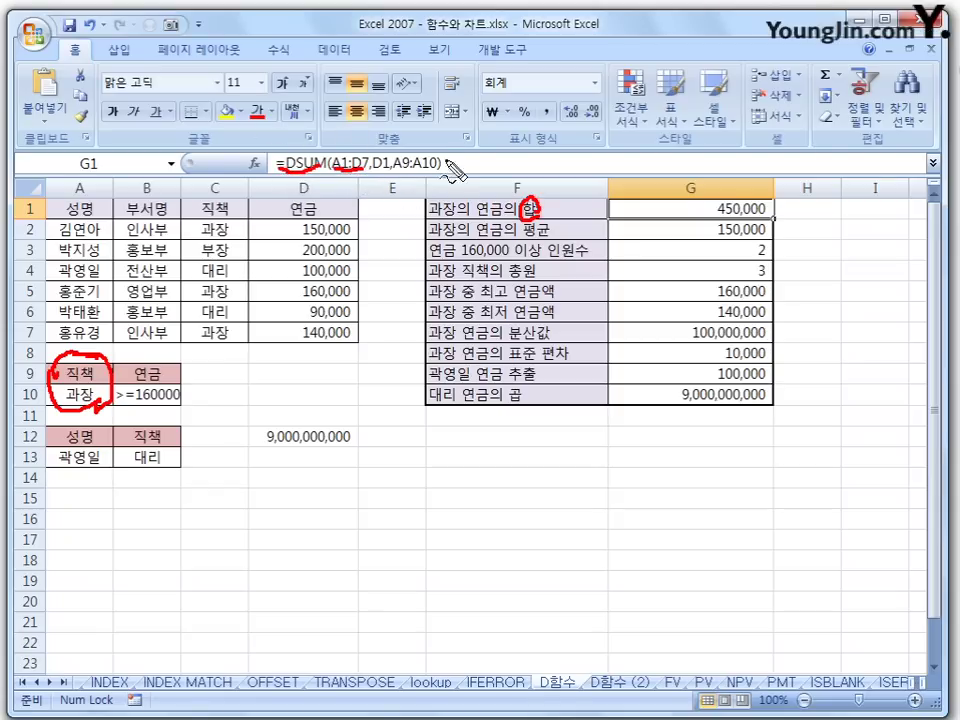
mouse_move(314, 224)
mouse_down()
mouse_move(298, 222)
mouse_move(322, 210)
mouse_up()
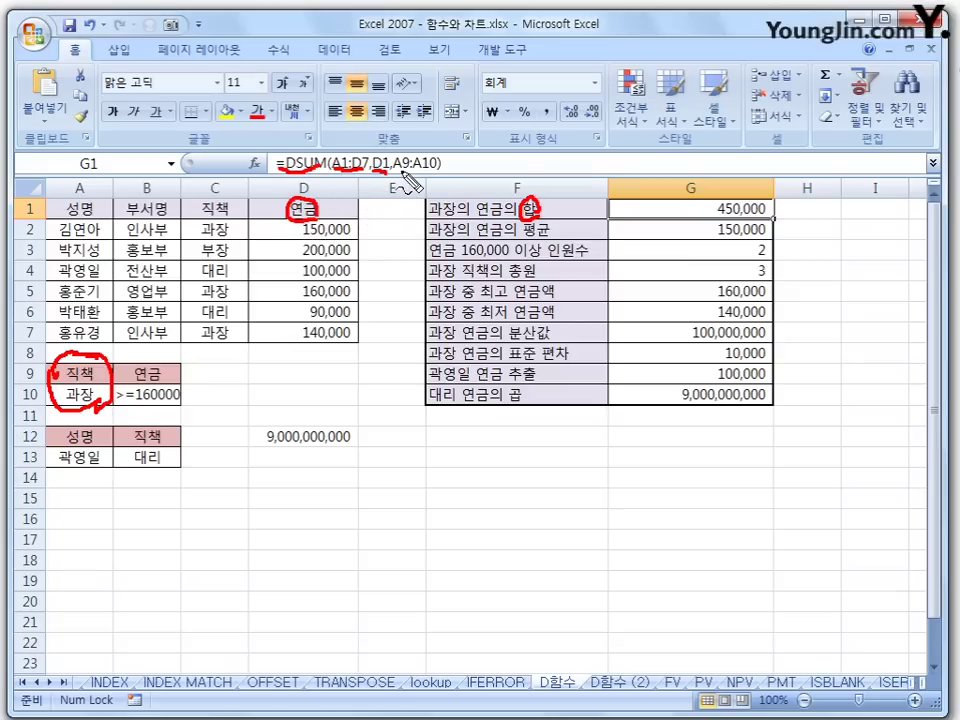
drag(398, 171, 441, 170)
mouse_move(120, 368)
mouse_down()
mouse_move(118, 405)
mouse_move(72, 422)
mouse_move(50, 392)
mouse_move(95, 358)
mouse_move(125, 362)
mouse_up()
drag(767, 212, 716, 215)
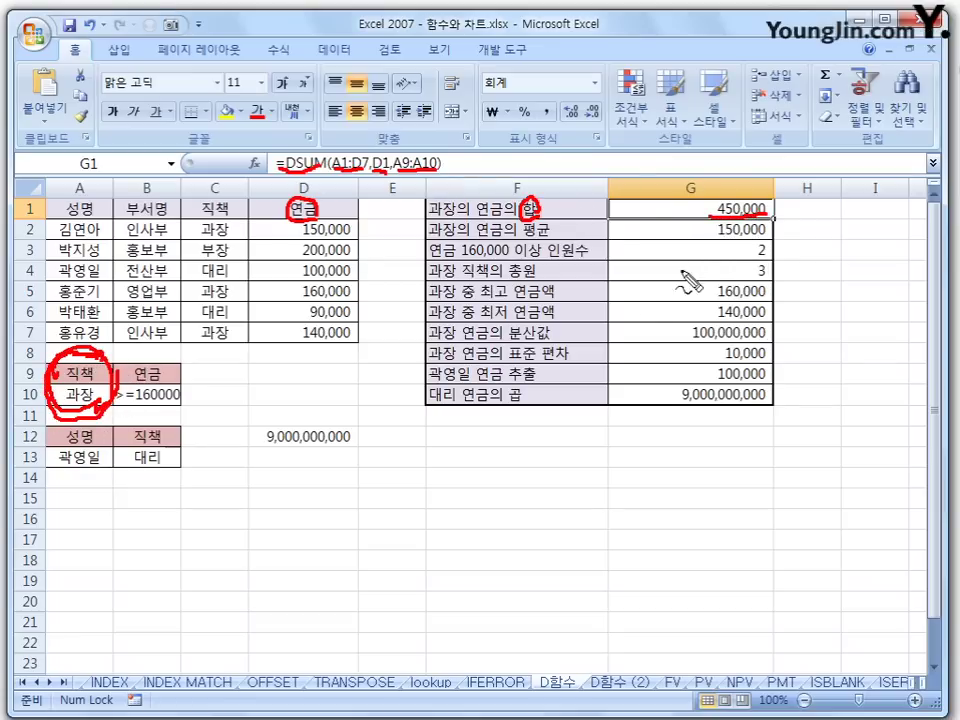
key(Escape)
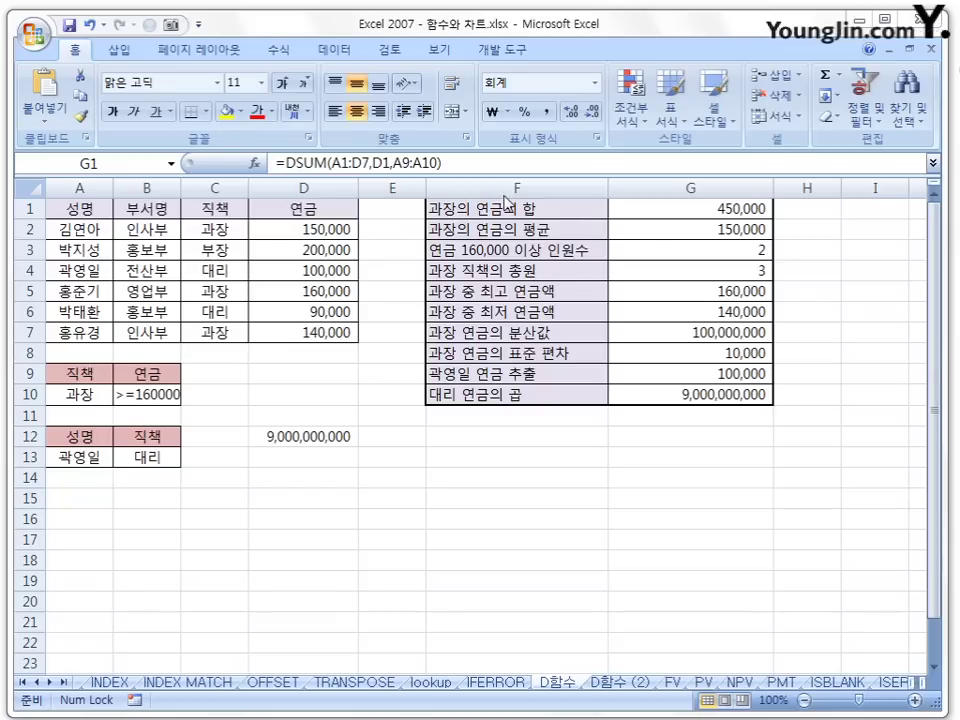
Examine the DAVERAGE formula in G2, marking its range, field number and criteria arguments, and the criteria cells A9:A10
click(636, 241)
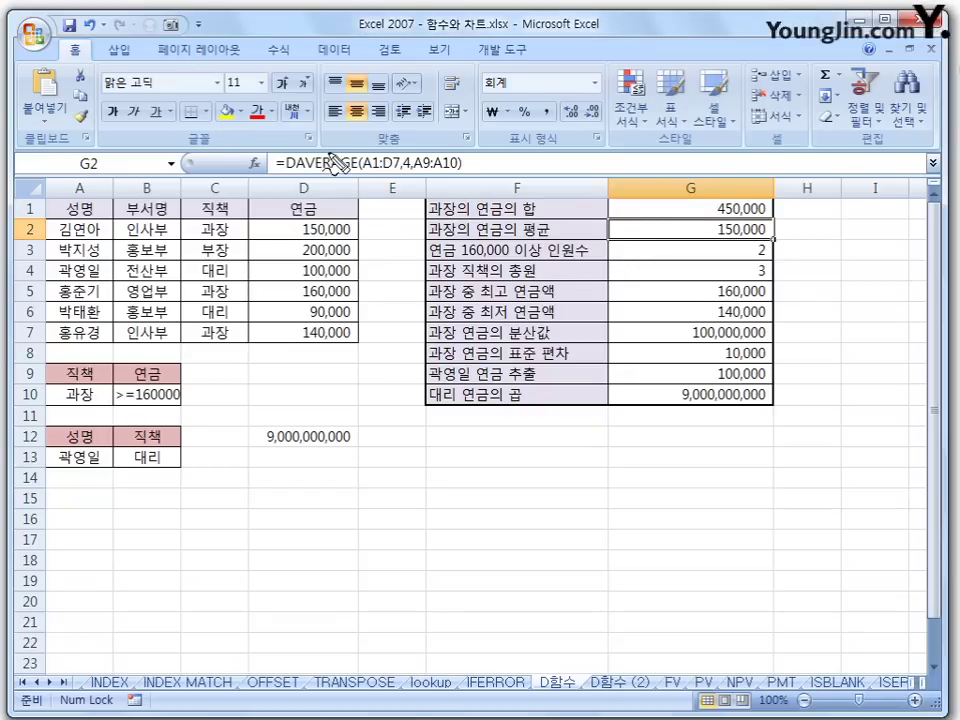
mouse_move(366, 171)
mouse_down()
mouse_move(394, 171)
mouse_move(407, 186)
mouse_up()
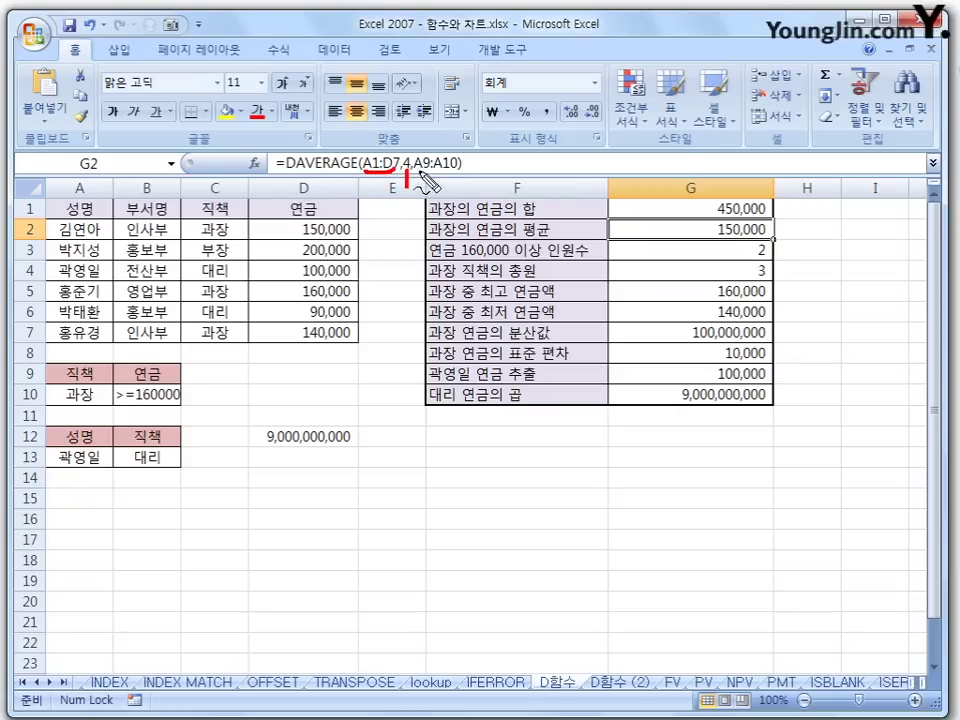
drag(421, 170, 447, 169)
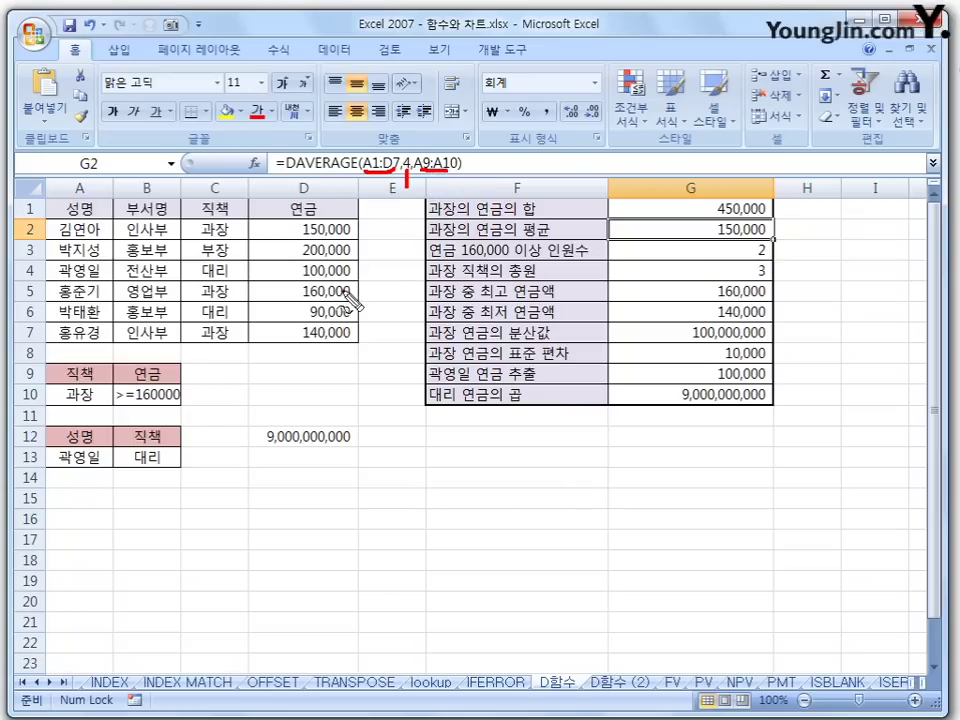
mouse_move(96, 400)
mouse_down()
mouse_move(72, 410)
mouse_move(99, 366)
mouse_up()
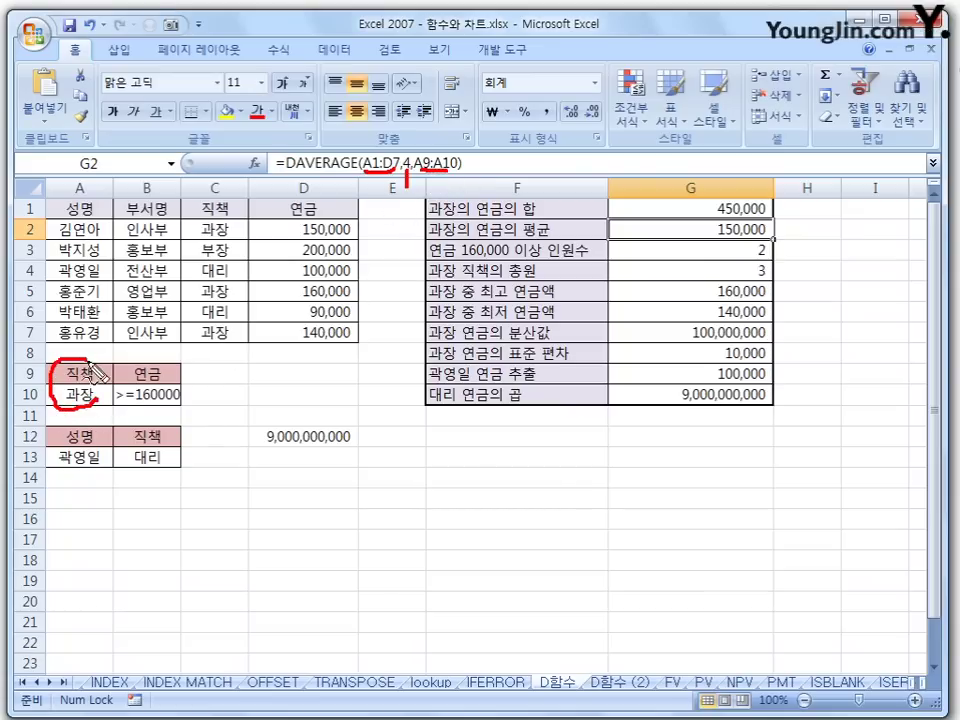
drag(517, 239, 550, 234)
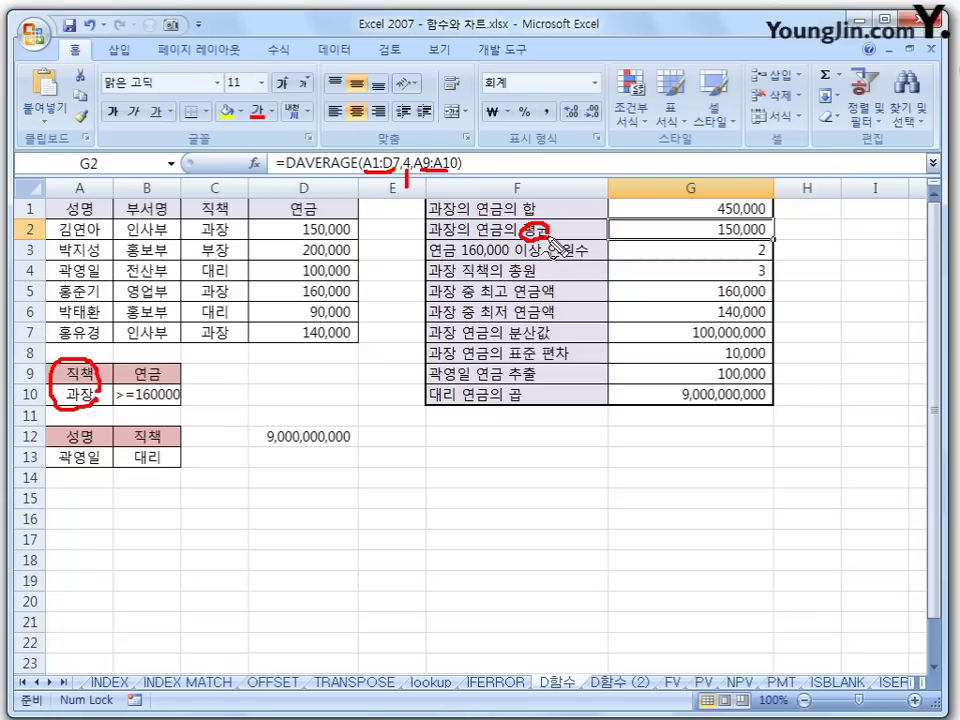
key(Escape)
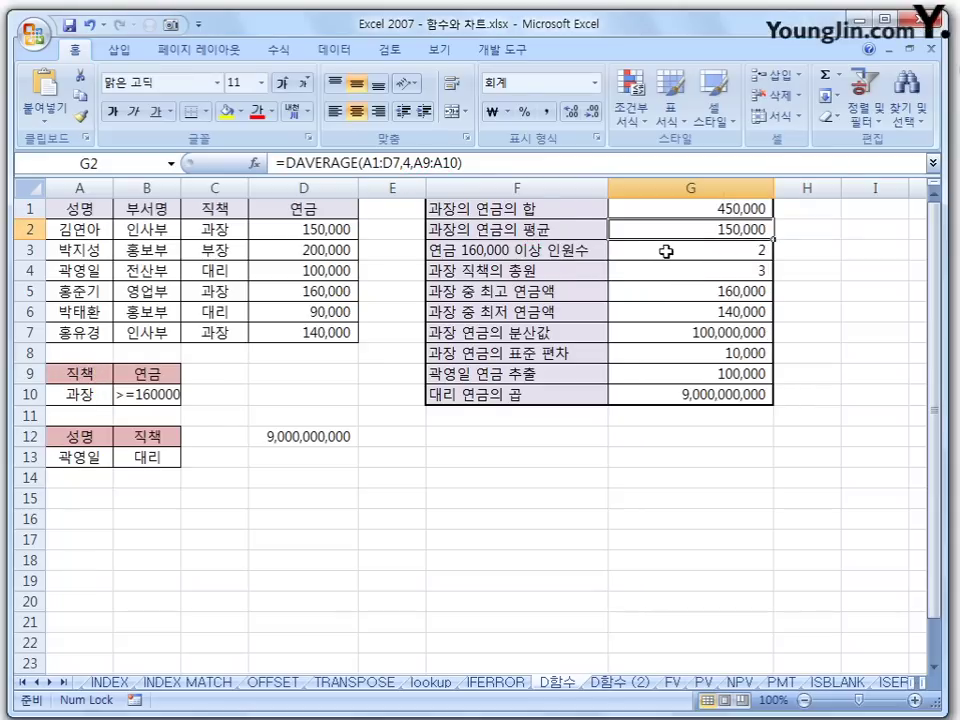
Examine the DCOUNT formula in G3, annotating D1 and 4 as alternative field arguments and marking criteria B9:B10 and the matching pensions
click(661, 252)
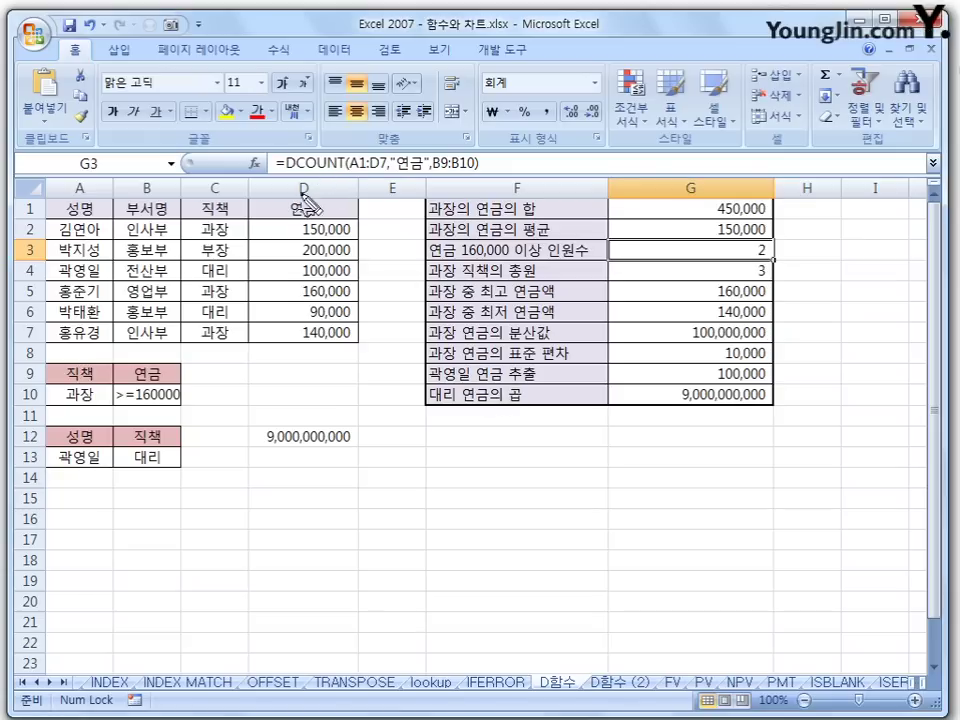
drag(353, 166, 379, 168)
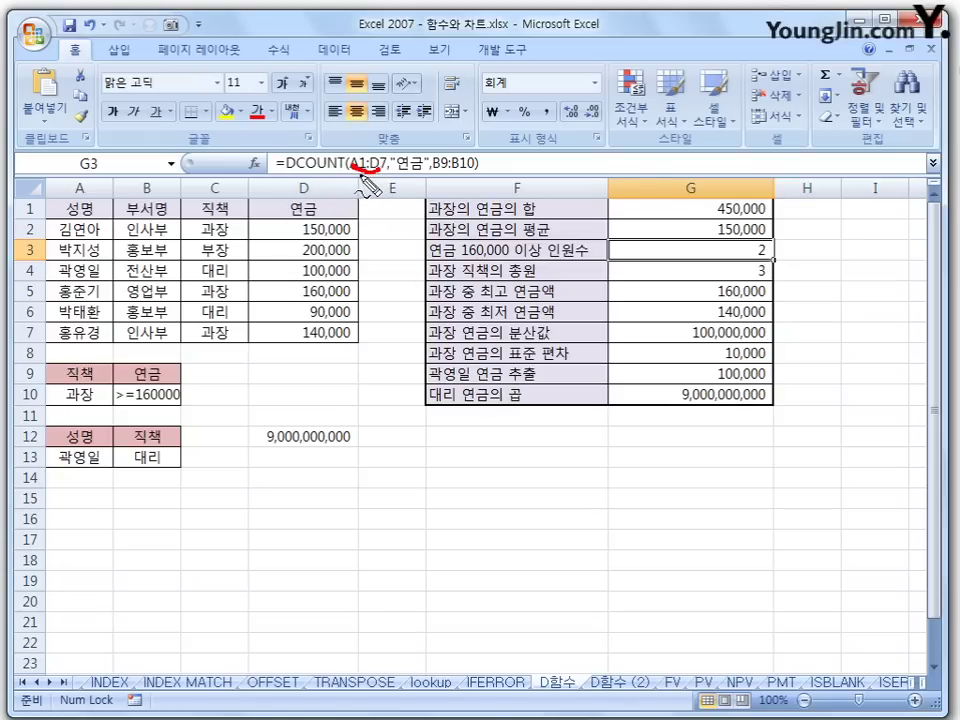
mouse_move(397, 172)
mouse_down()
mouse_move(419, 174)
mouse_move(399, 197)
mouse_up()
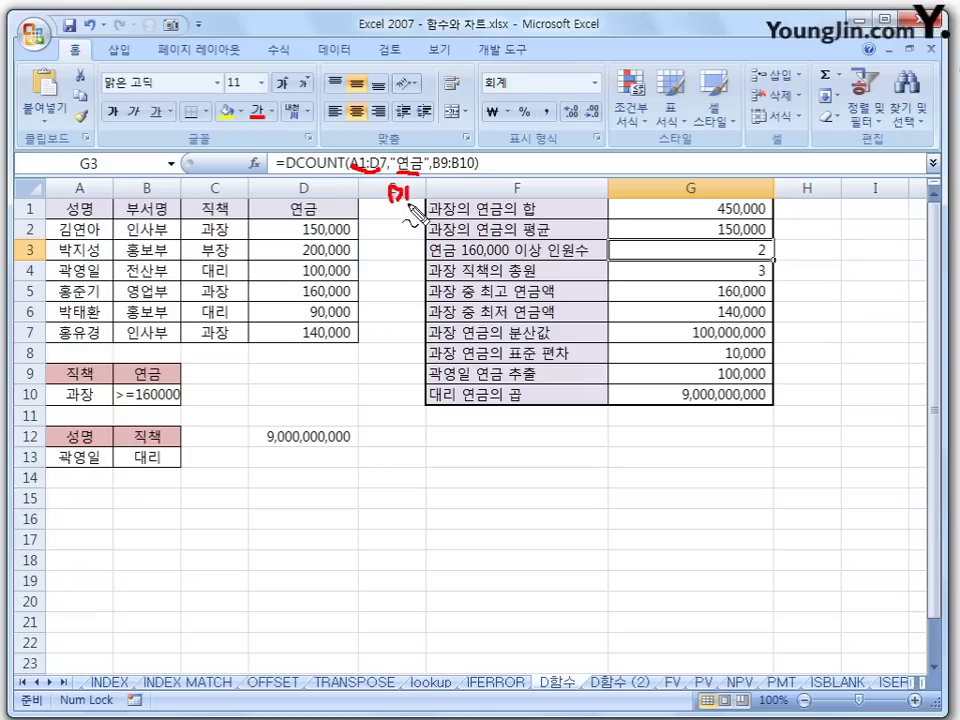
drag(398, 206, 410, 219)
drag(404, 209, 403, 229)
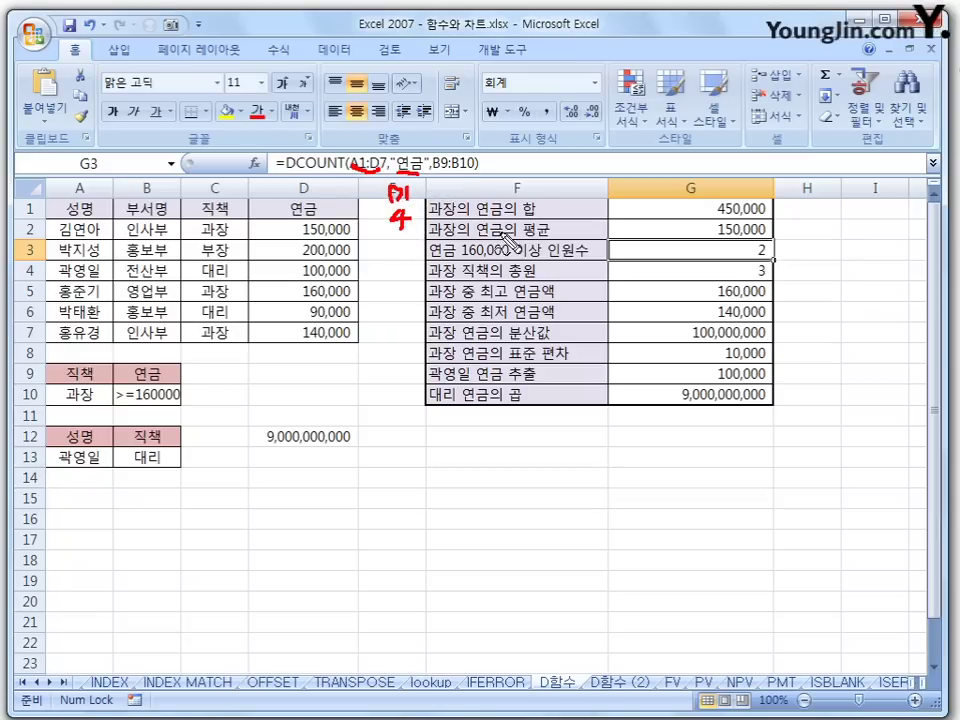
drag(461, 257, 482, 255)
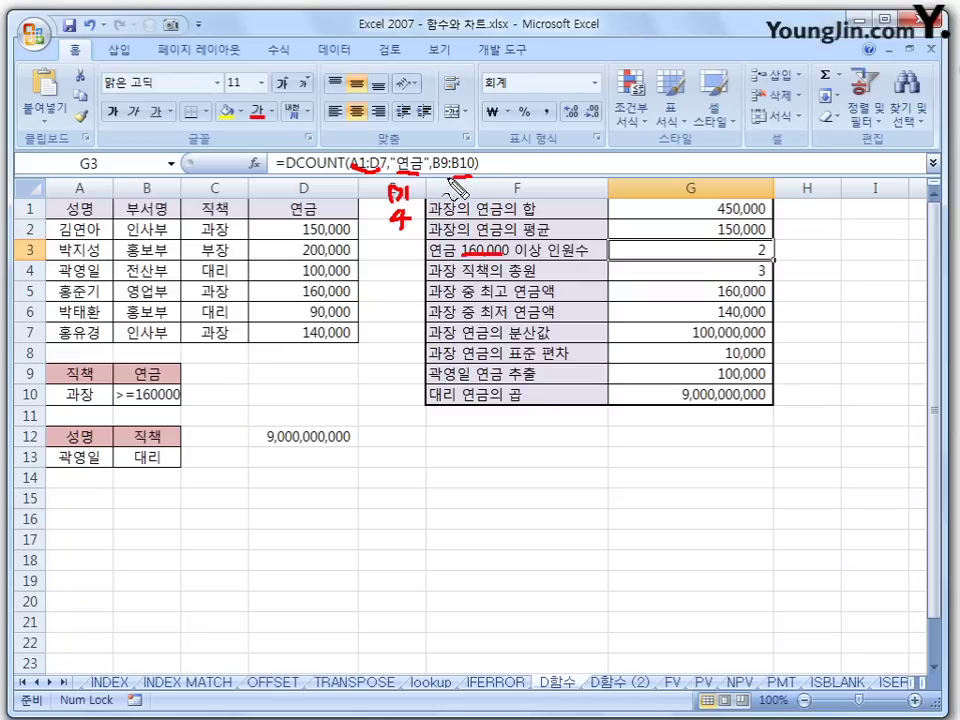
drag(432, 149, 484, 162)
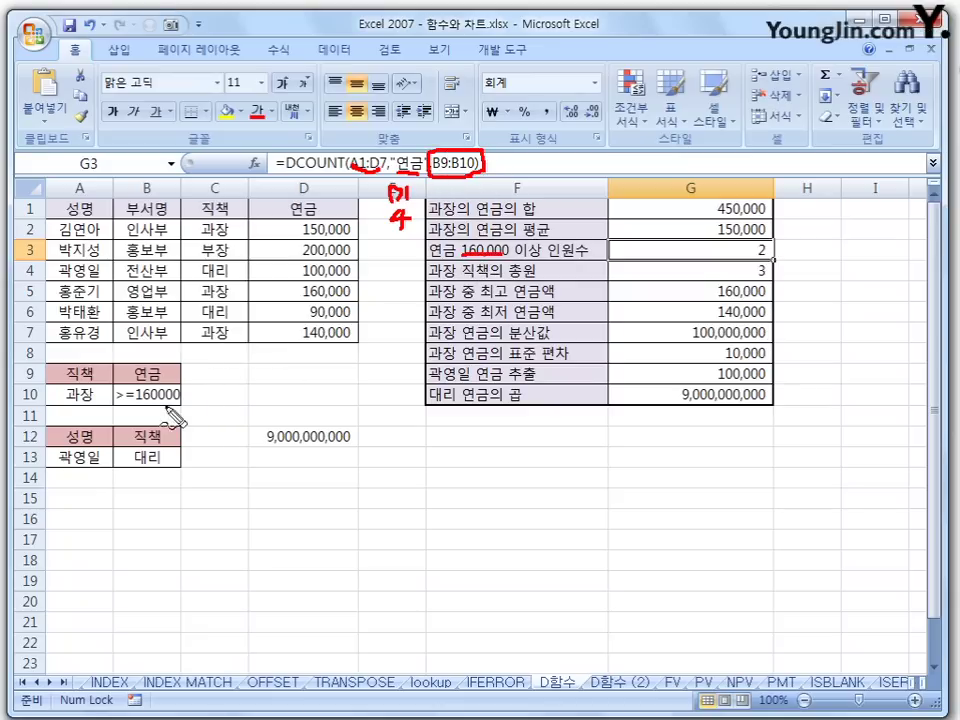
mouse_move(178, 402)
mouse_down()
mouse_move(114, 409)
mouse_move(118, 372)
mouse_move(180, 367)
mouse_move(182, 406)
mouse_up()
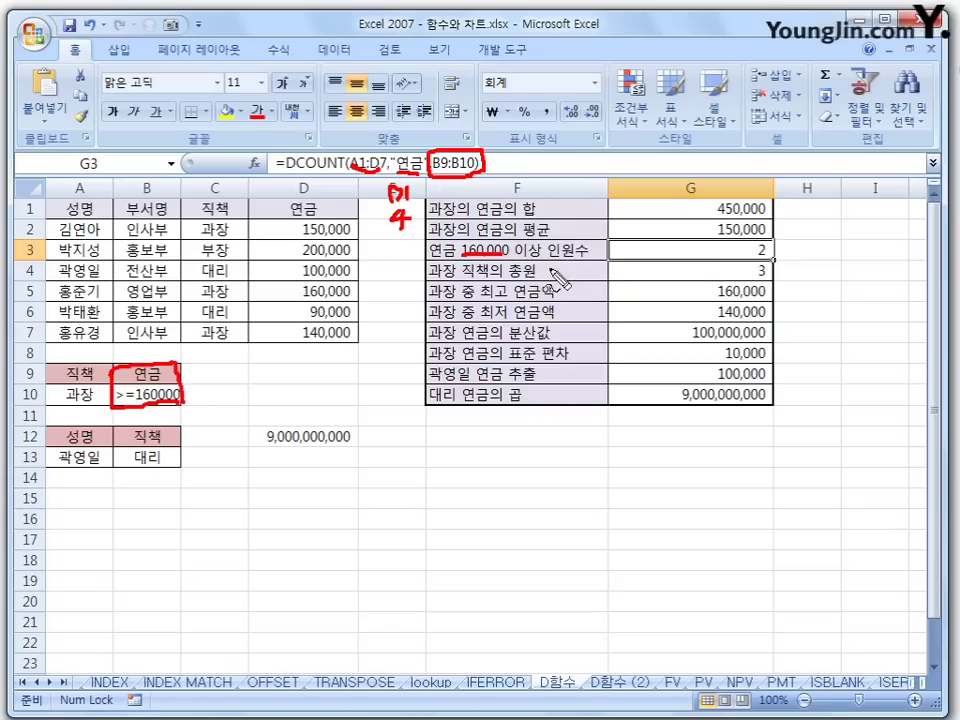
drag(293, 258, 358, 258)
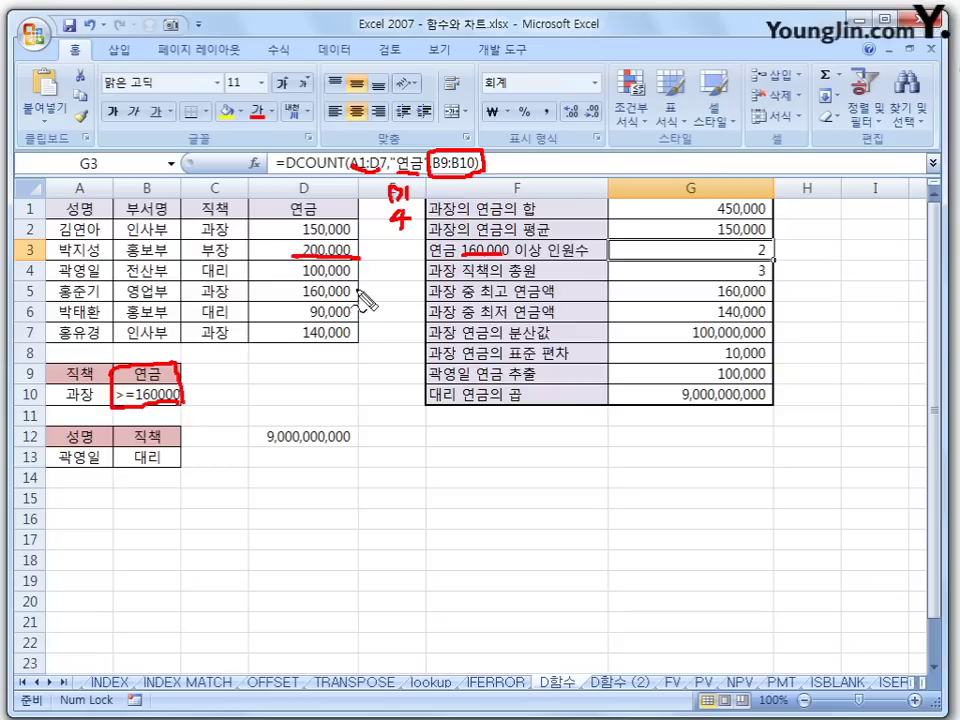
drag(284, 300, 362, 297)
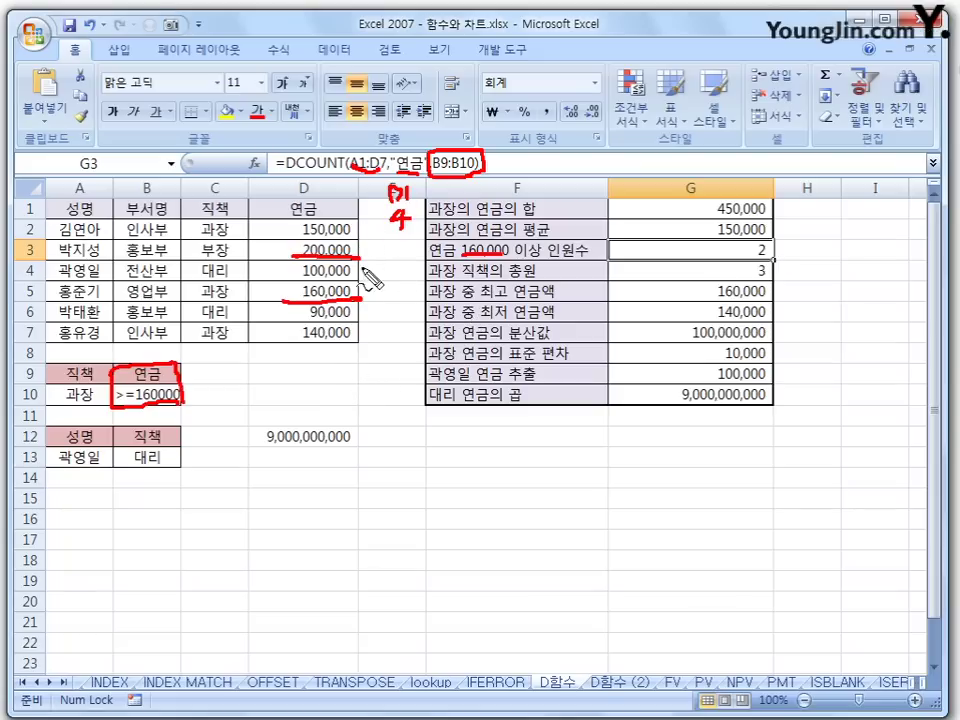
drag(768, 244, 762, 257)
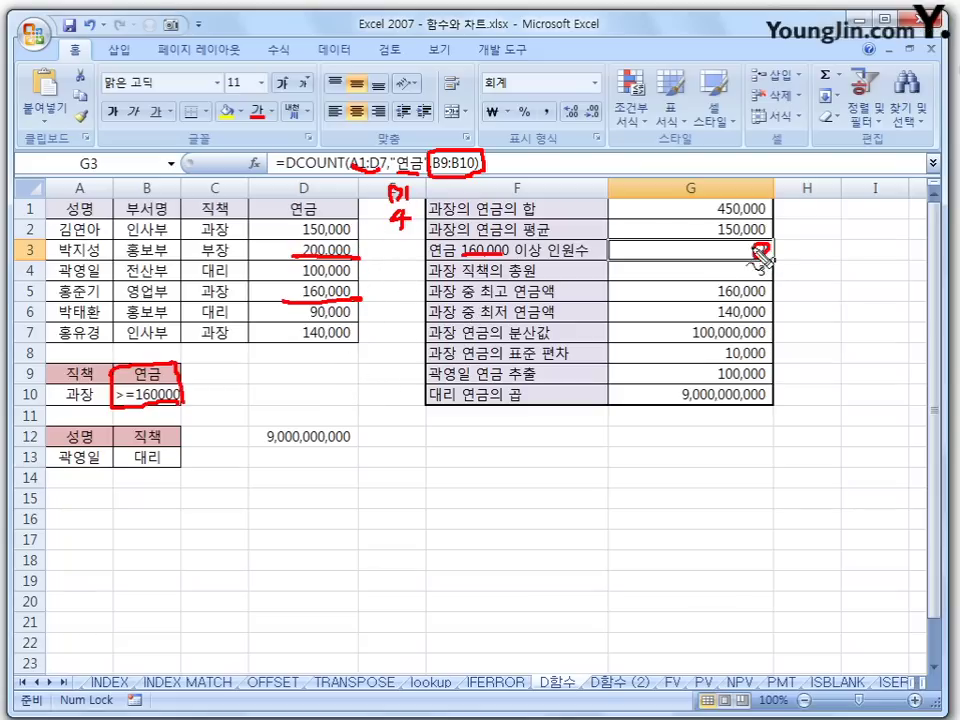
key(Escape)
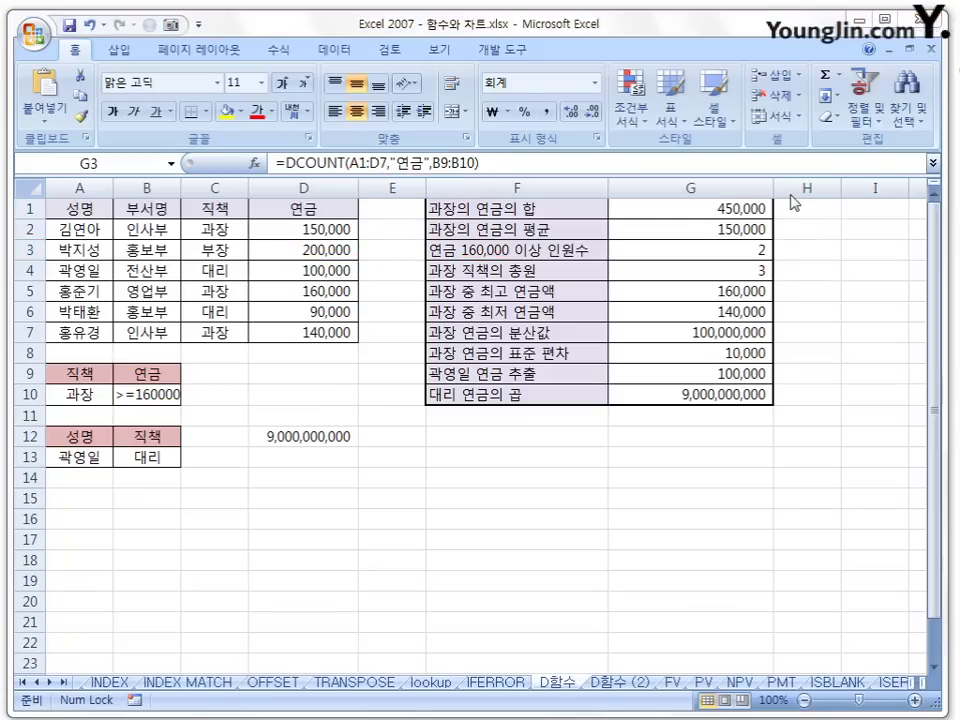
Examine the DCOUNTA formula in G4, marking the 과장 entries, its range and C1 arguments, the 직책 header and criteria cells A9:A10
click(645, 274)
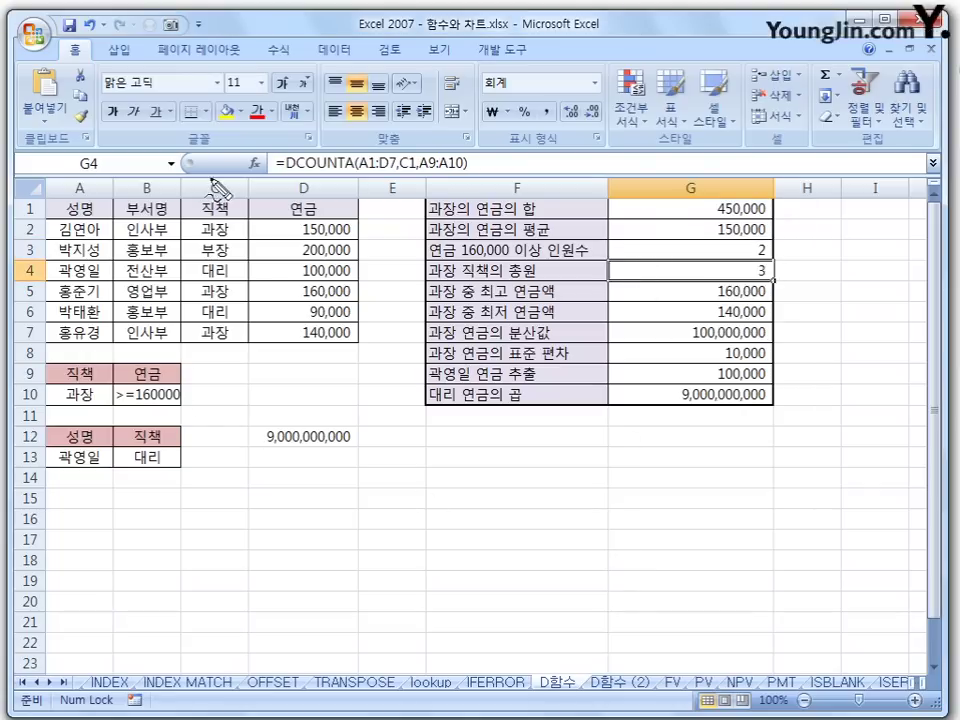
mouse_move(230, 236)
mouse_down()
mouse_move(208, 246)
mouse_move(232, 228)
mouse_up()
click(222, 297)
drag(222, 300, 231, 300)
drag(223, 350, 236, 336)
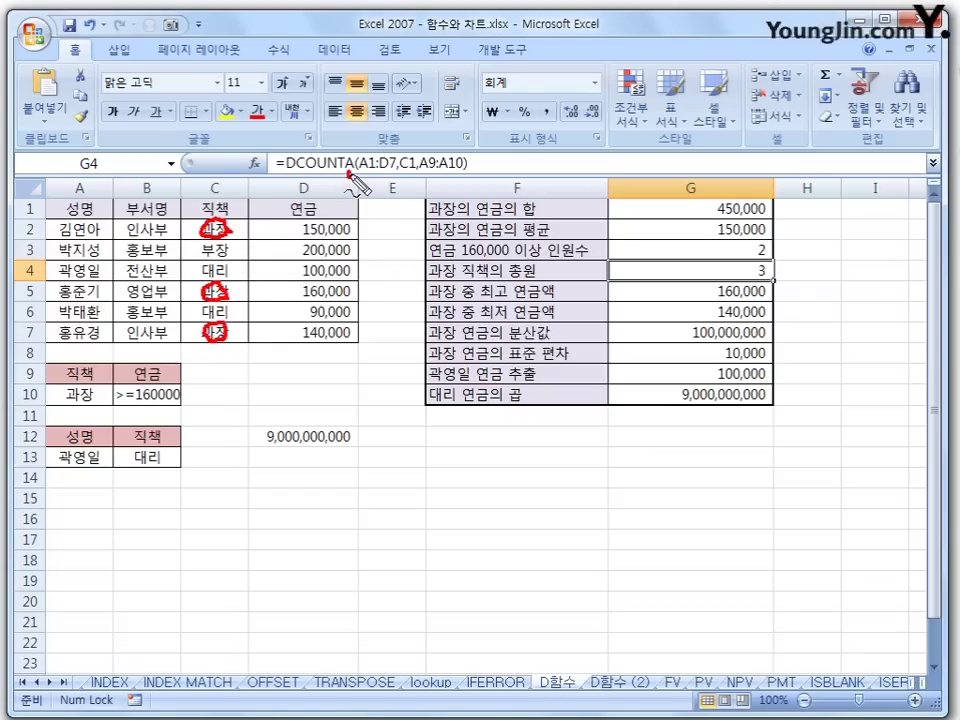
drag(365, 172, 390, 171)
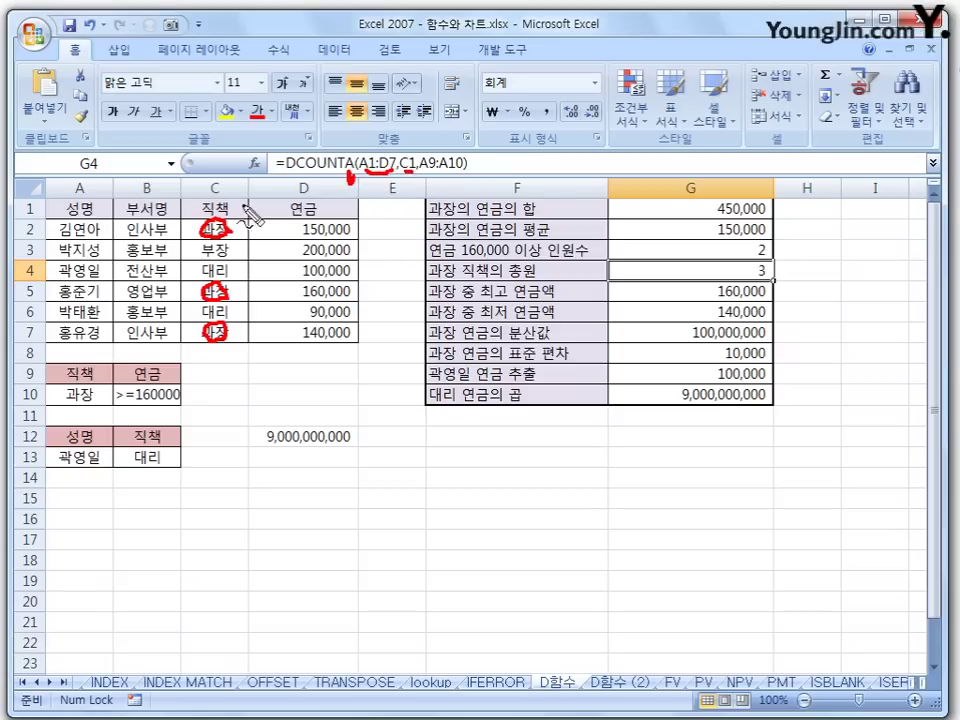
drag(228, 203, 226, 212)
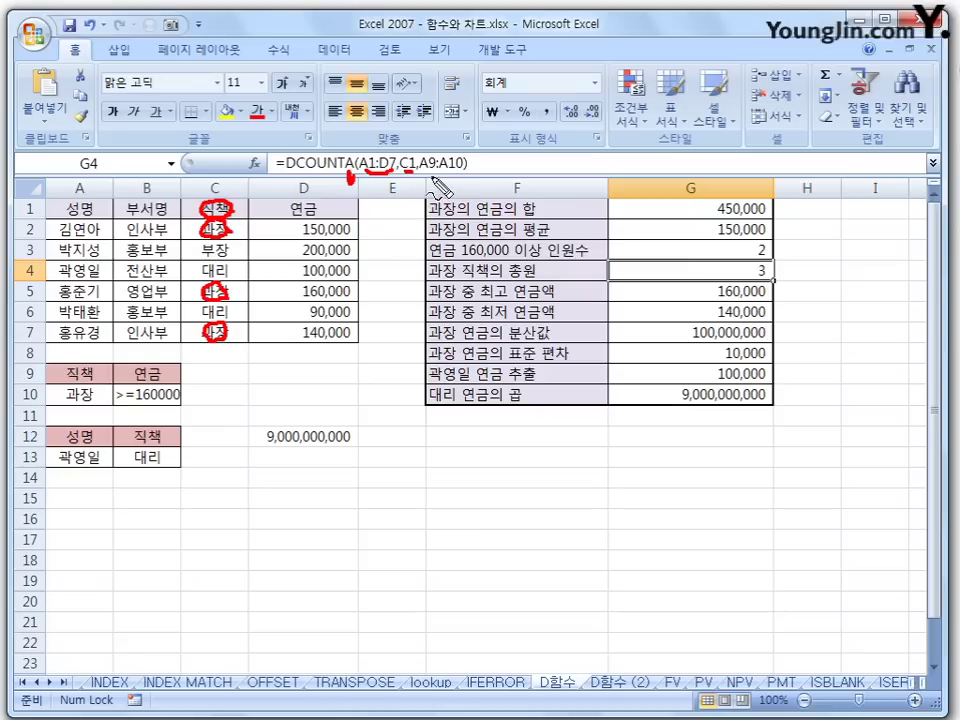
drag(424, 174, 453, 172)
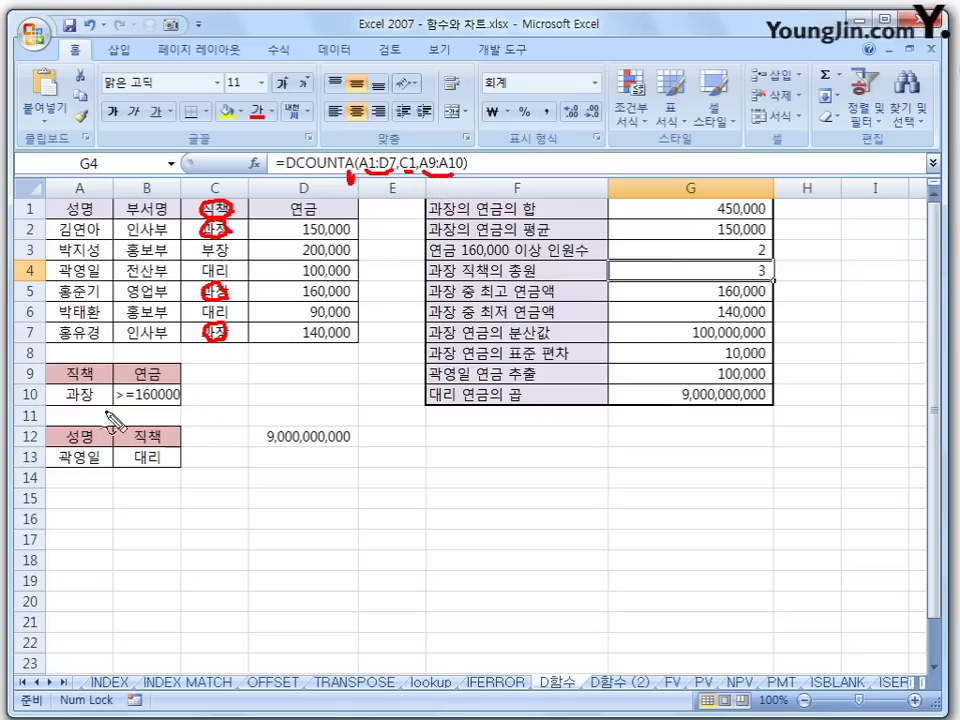
mouse_move(96, 368)
mouse_down()
mouse_move(56, 395)
mouse_move(100, 404)
mouse_up()
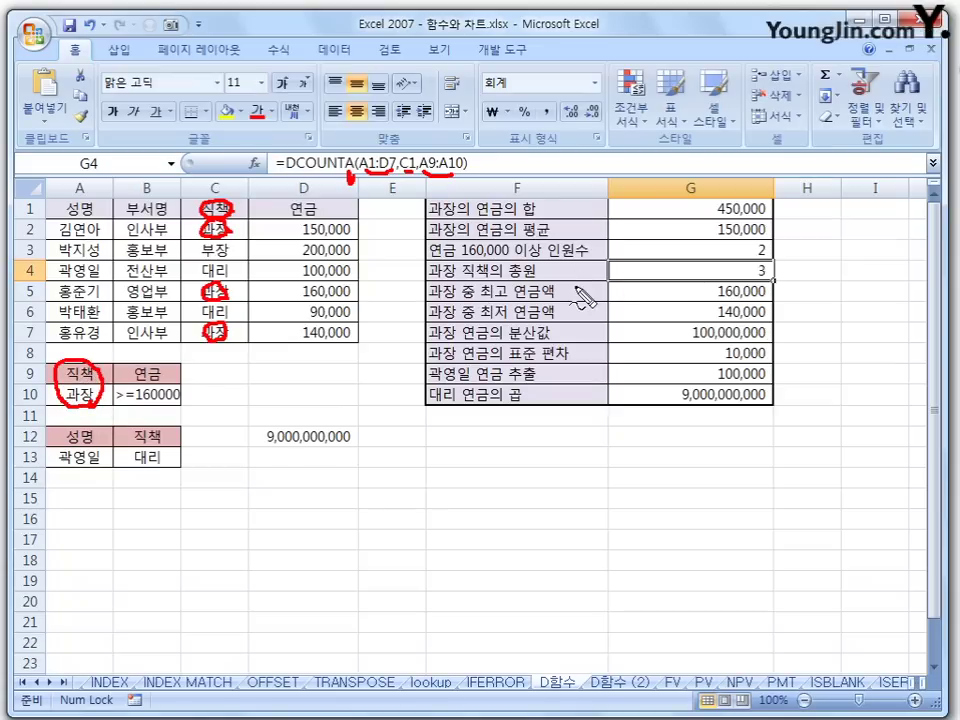
key(Escape)
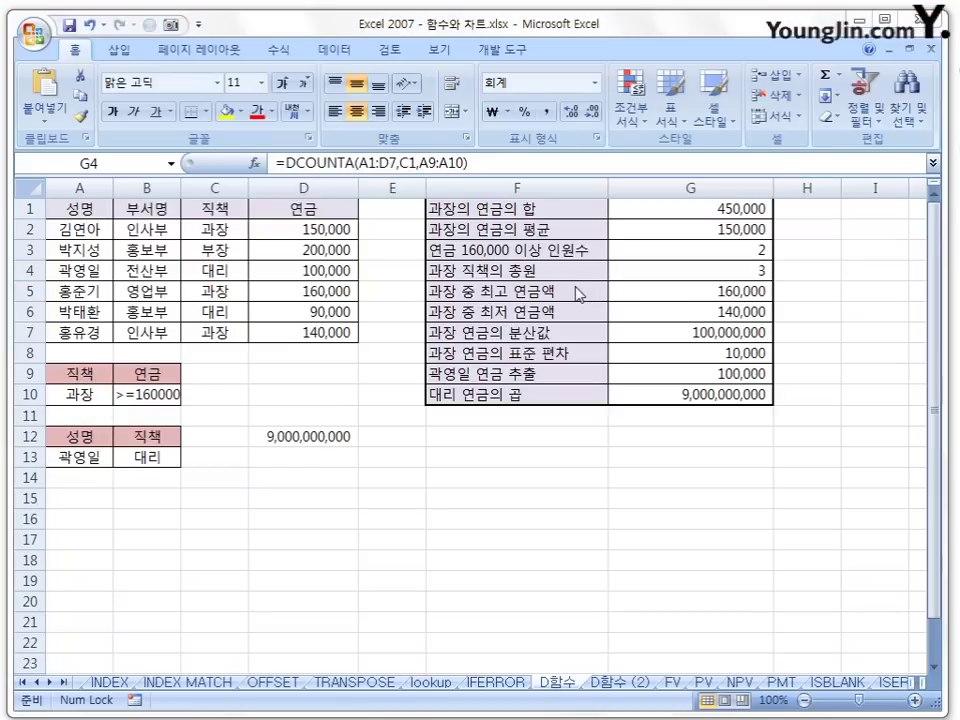
Examine the DMAX formula in G5, marking its three arguments, the criteria cells A9:A10 and the description in F5
click(670, 291)
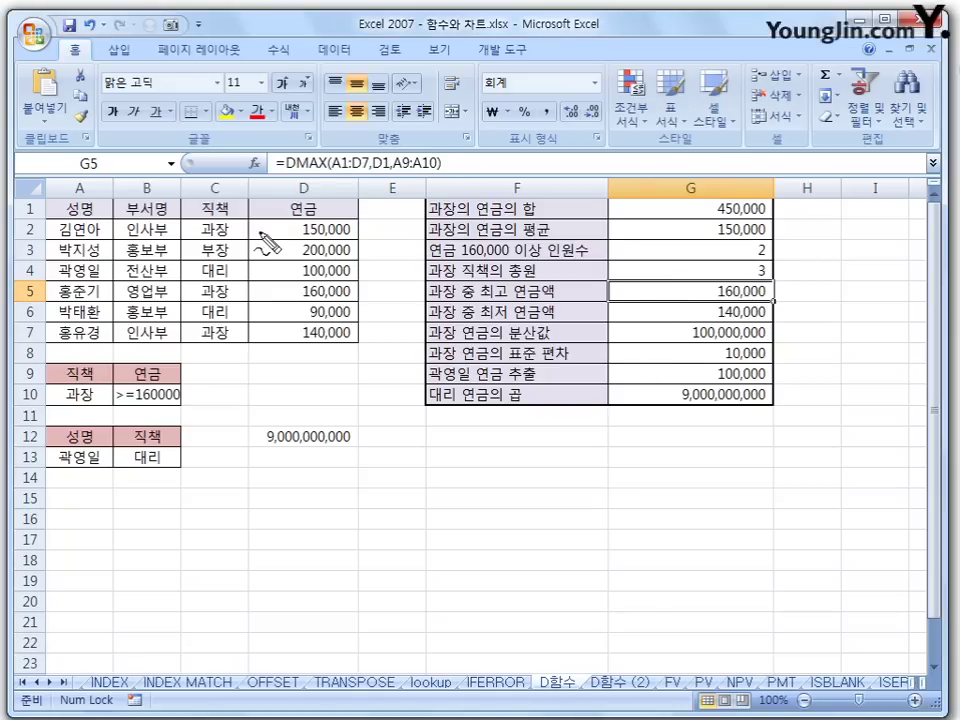
drag(330, 170, 362, 171)
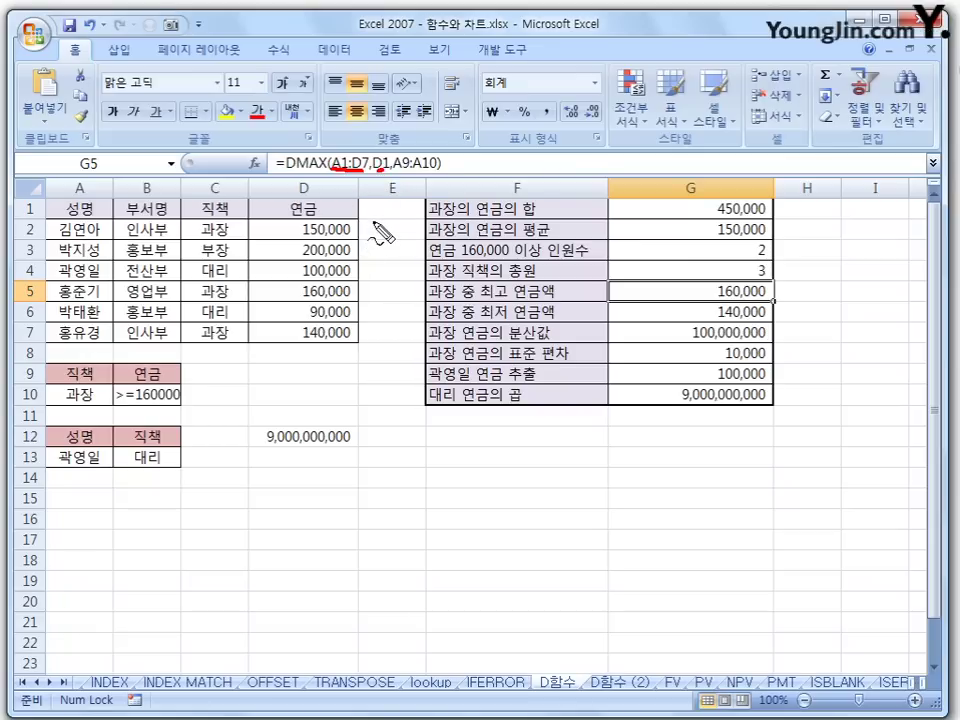
drag(394, 171, 440, 171)
drag(84, 366, 100, 405)
mouse_move(427, 300)
mouse_down()
mouse_move(536, 300)
mouse_move(528, 308)
mouse_up()
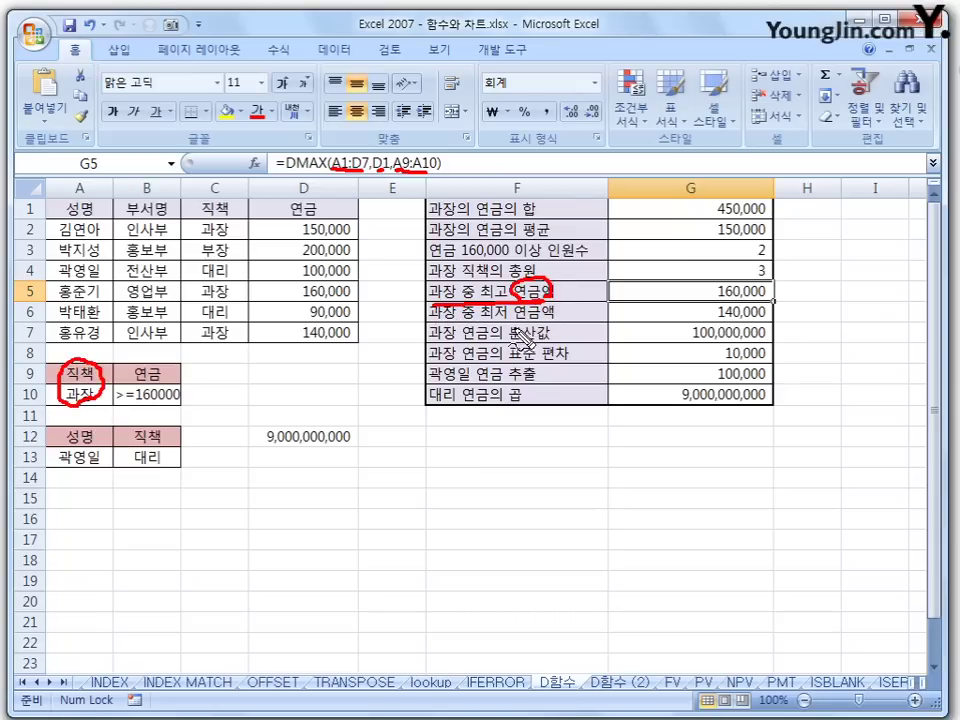
key(Escape)
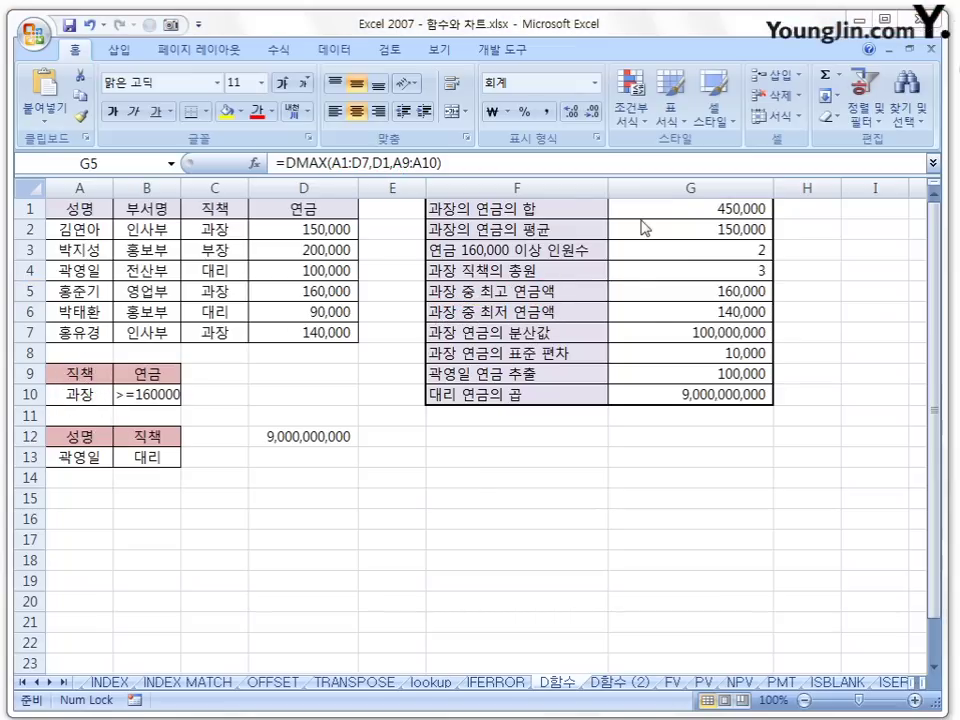
Review the DMIN, DVAR and DSTDEV formulas in G6 through G8, underlining the DVAR function name and its arguments
click(652, 328)
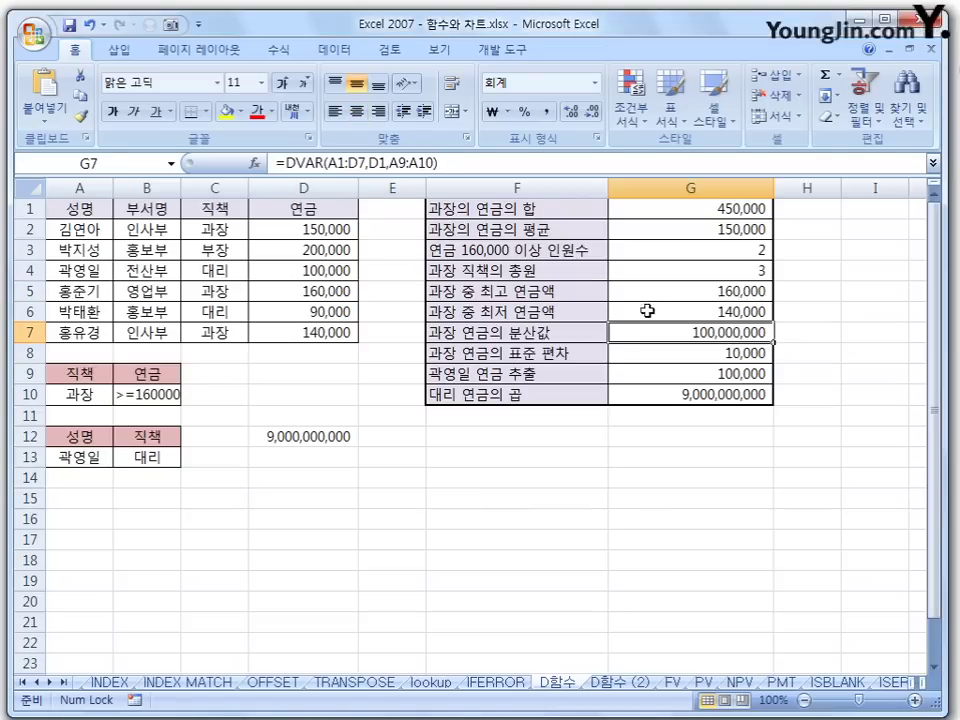
click(648, 311)
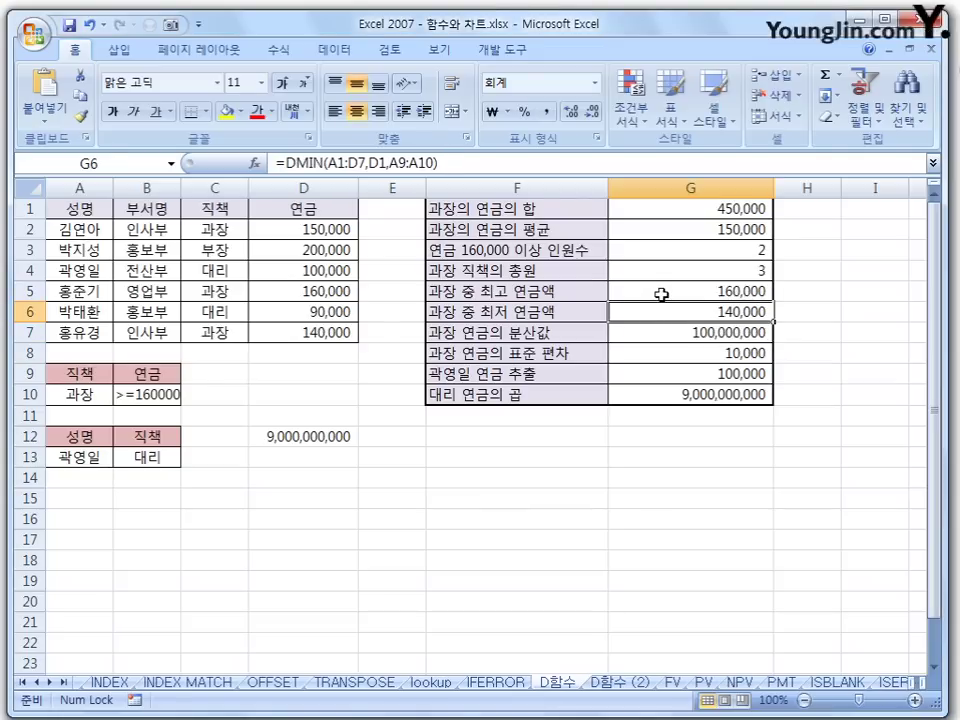
click(648, 335)
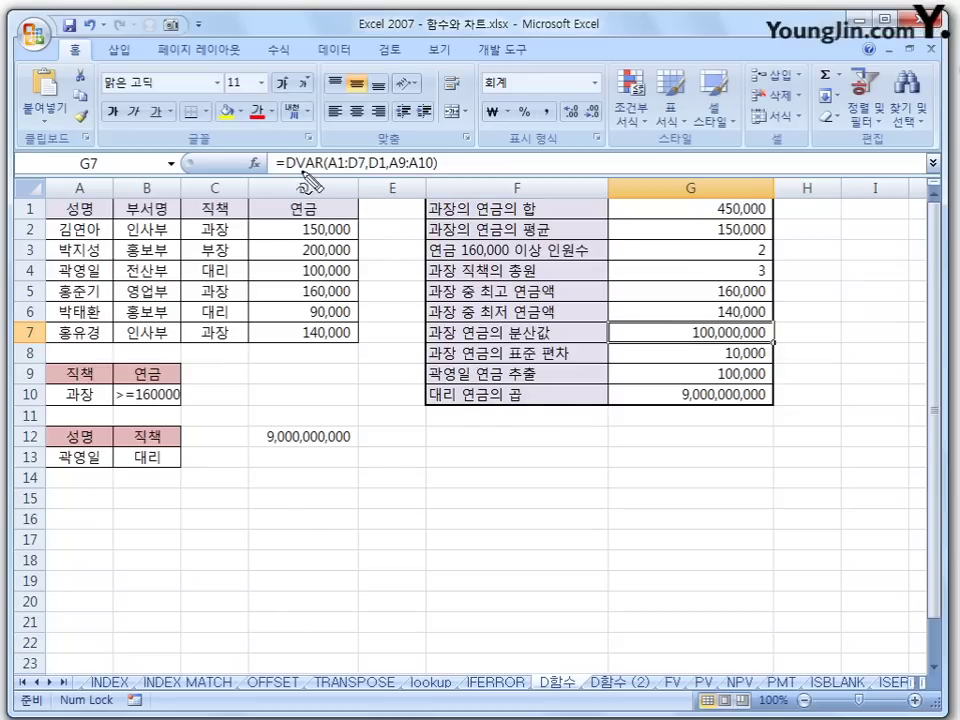
drag(283, 172, 432, 171)
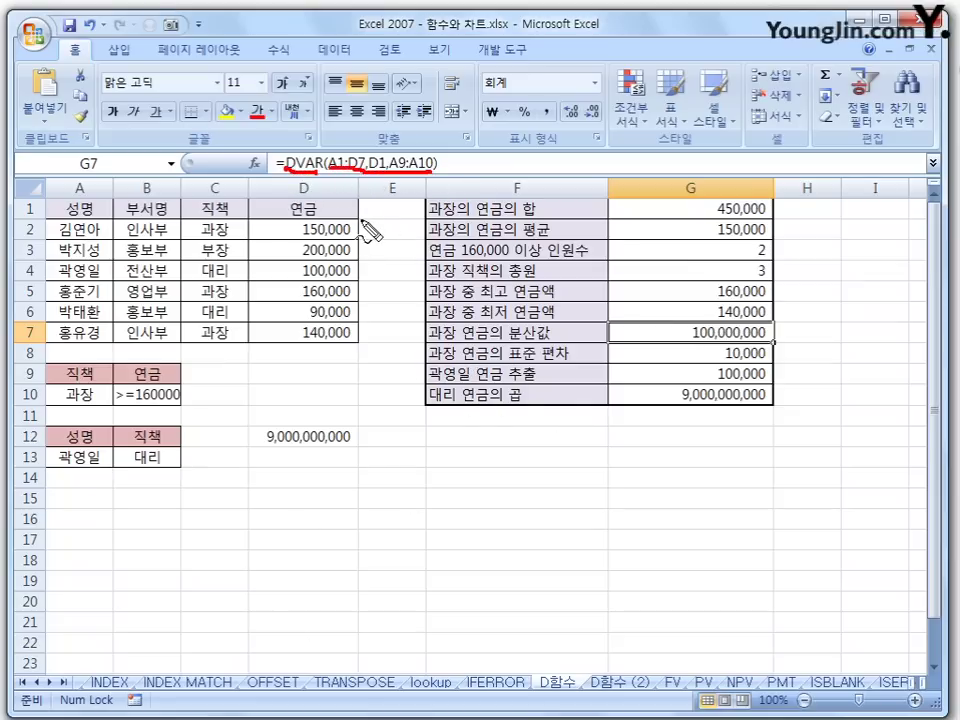
key(Escape)
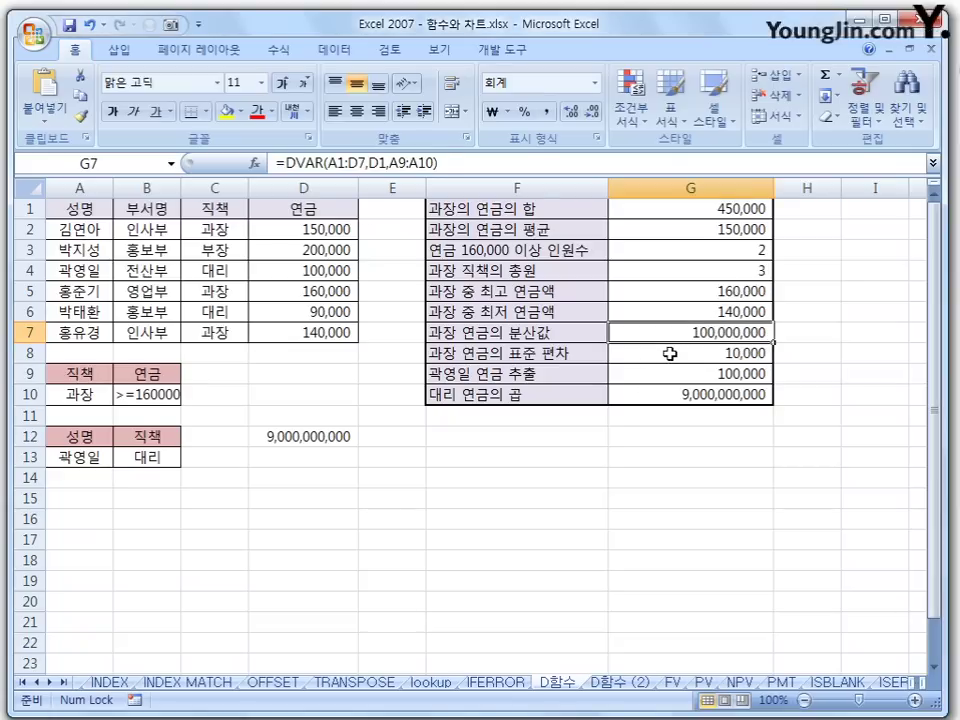
click(664, 356)
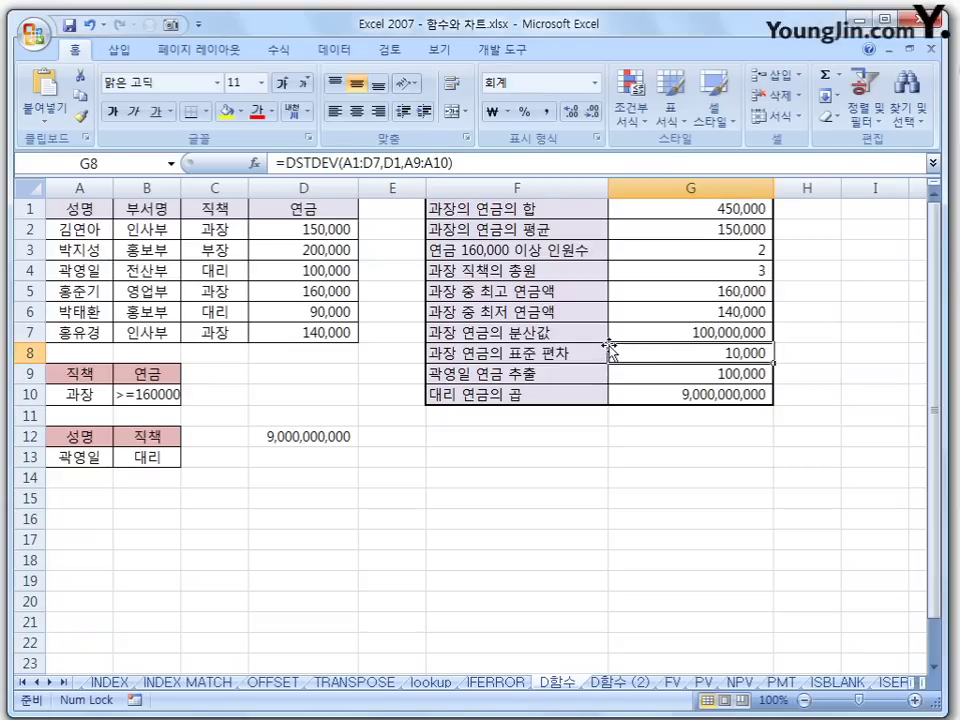
Examine the DGET formula in G9, marking its name and arguments, the pension column, the F9 description, criteria cells A12:A13 and the result
click(681, 370)
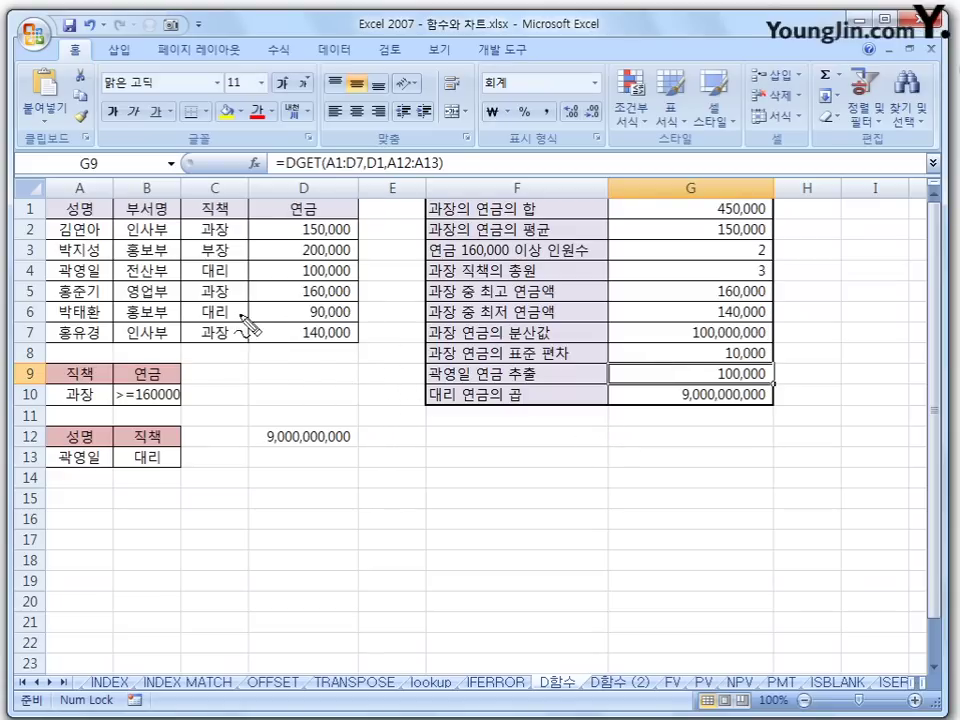
mouse_move(345, 168)
mouse_down()
mouse_move(290, 172)
mouse_move(320, 160)
mouse_up()
click(372, 172)
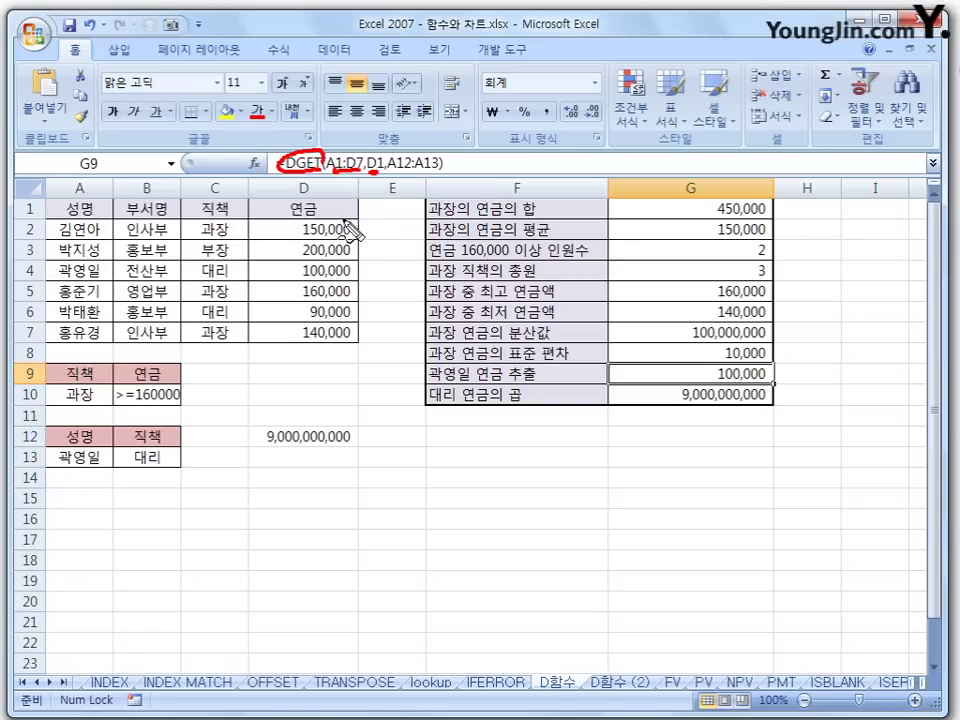
mouse_move(352, 222)
mouse_down()
mouse_move(363, 270)
mouse_move(348, 356)
mouse_up()
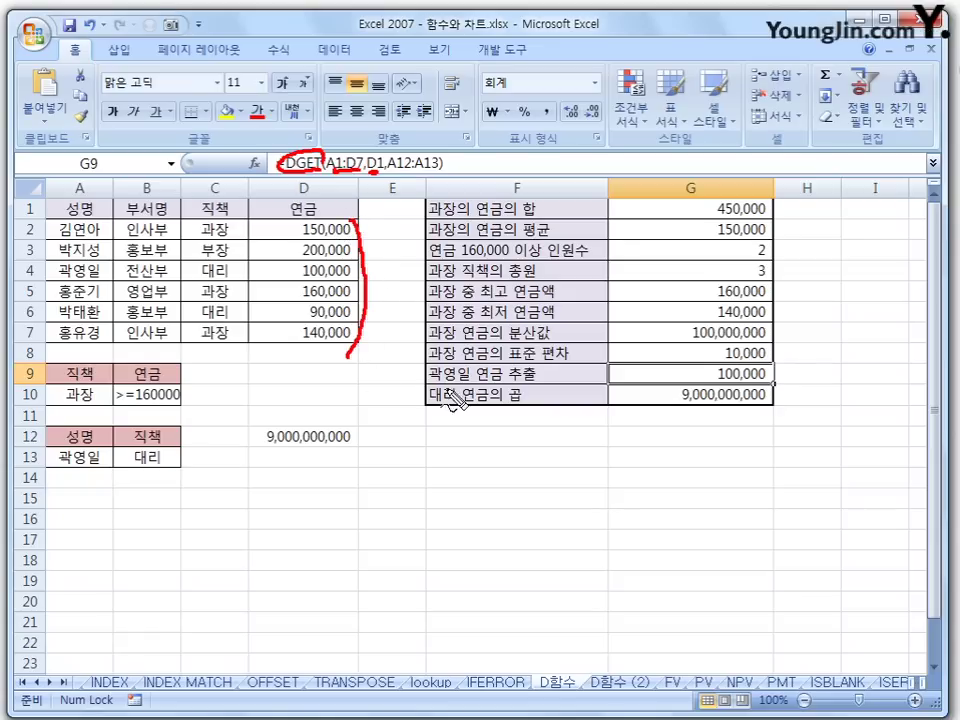
mouse_move(468, 368)
mouse_down()
mouse_move(436, 377)
mouse_move(468, 370)
mouse_move(501, 379)
mouse_up()
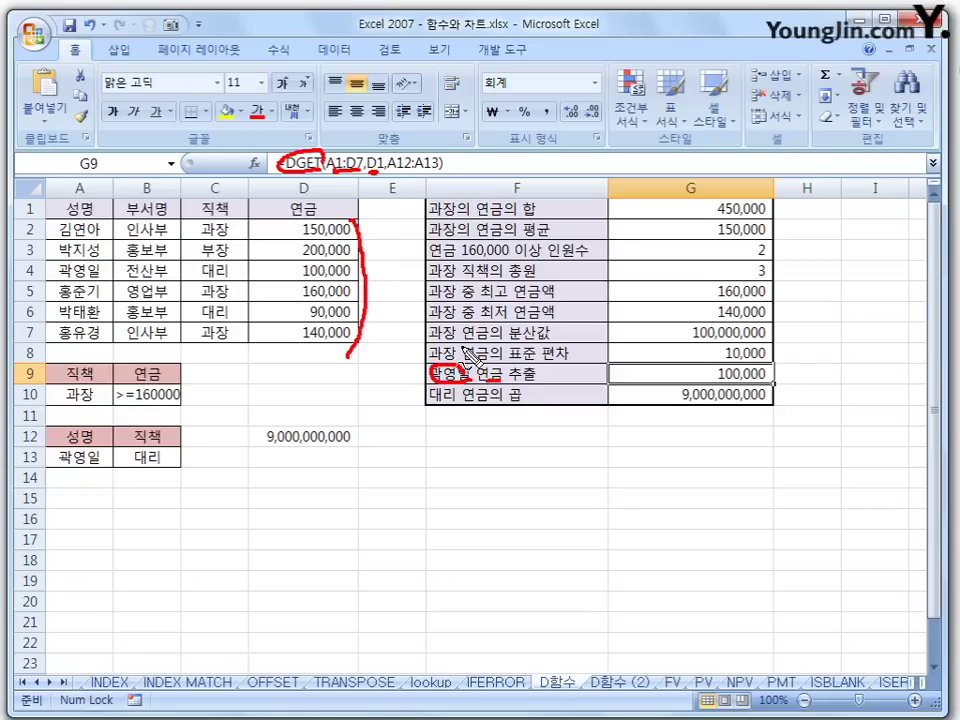
drag(435, 170, 390, 173)
mouse_move(92, 466)
mouse_down()
mouse_move(74, 474)
mouse_move(62, 430)
mouse_move(102, 445)
mouse_up()
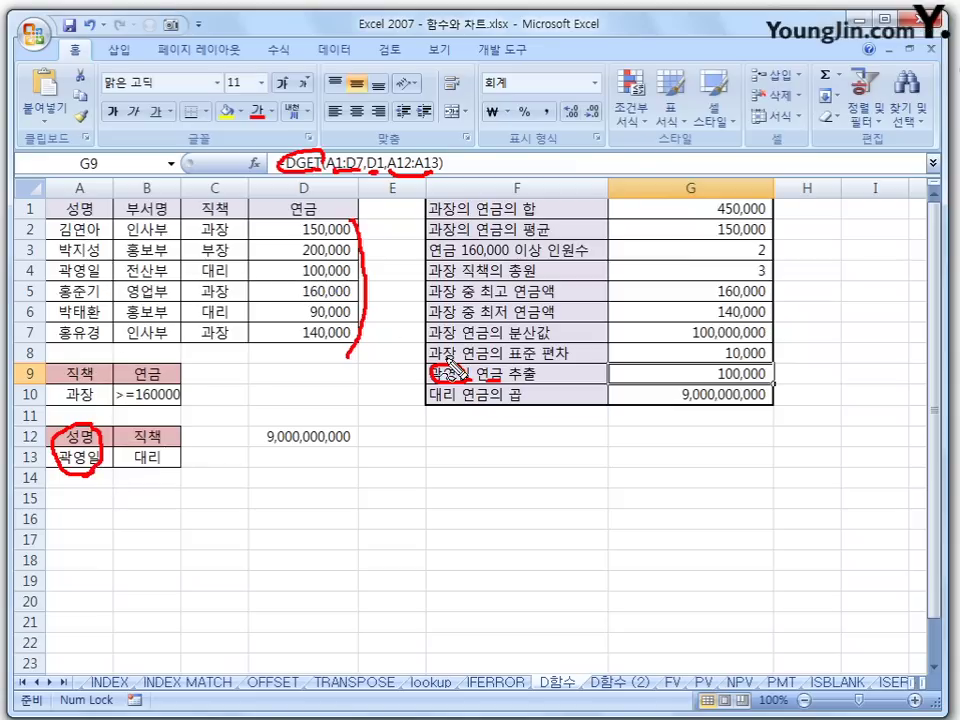
drag(713, 390, 776, 390)
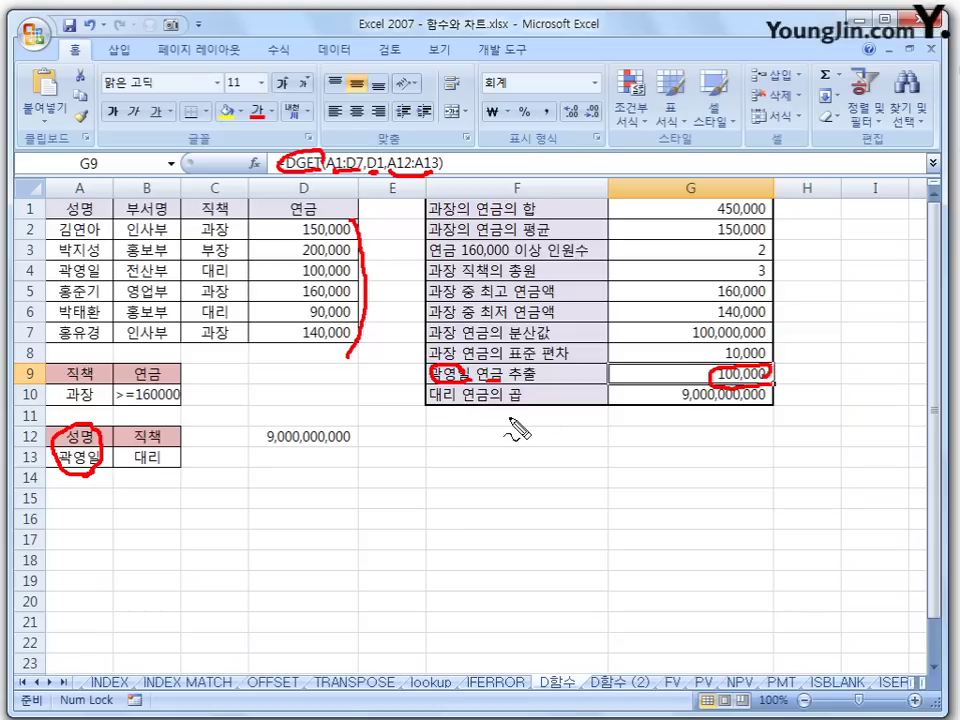
key(Escape)
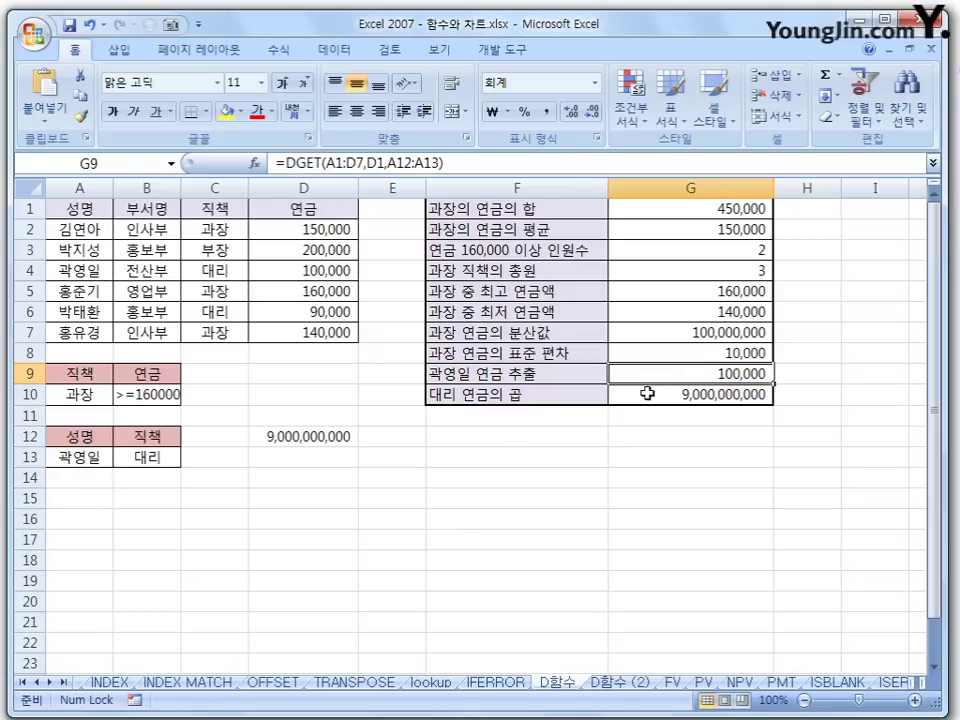
Examine the DPRODUCT formula in G10, marking its arguments, criteria cells B12:B13, the 대리 rows with their pensions and the result
click(645, 396)
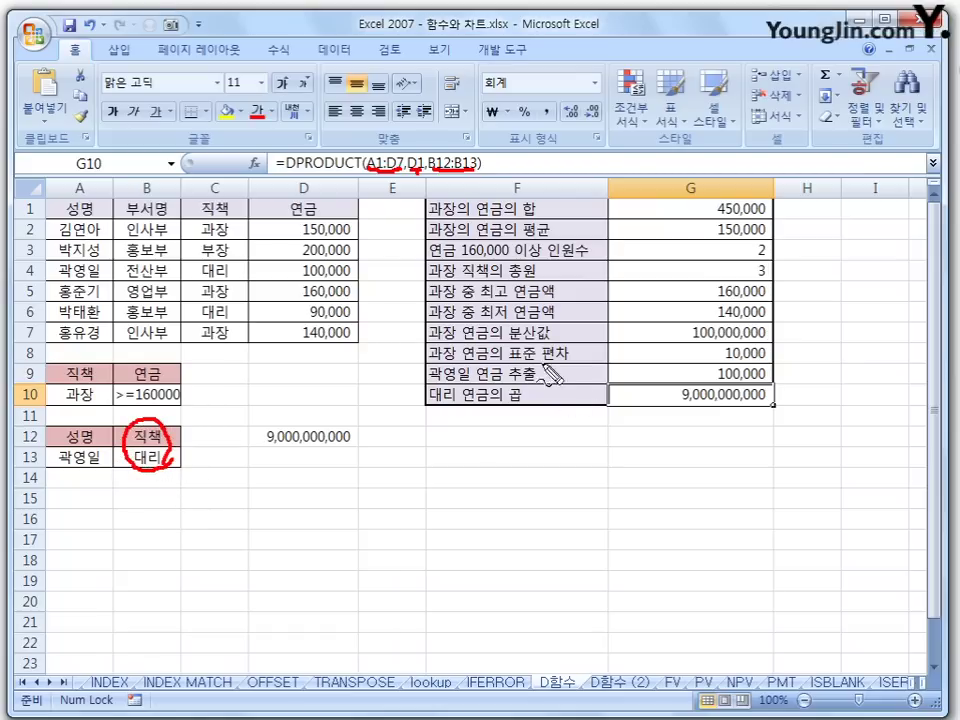
mouse_move(228, 279)
mouse_down()
mouse_move(212, 285)
mouse_move(350, 270)
mouse_up()
mouse_move(232, 300)
mouse_down()
mouse_move(247, 326)
mouse_move(358, 323)
mouse_up()
drag(652, 408, 718, 403)
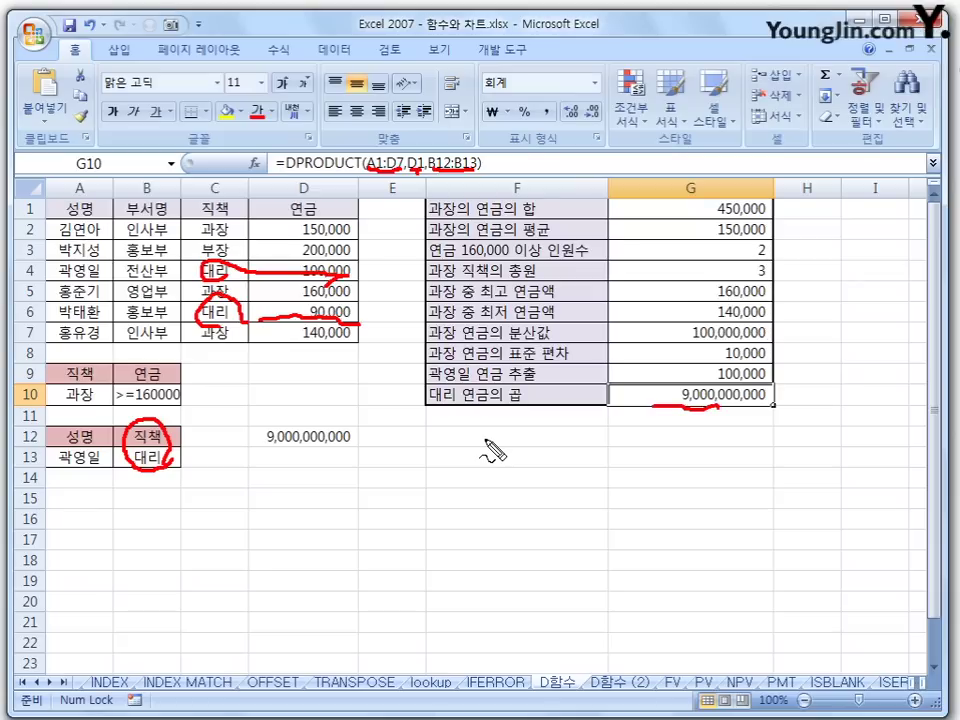
key(Escape)
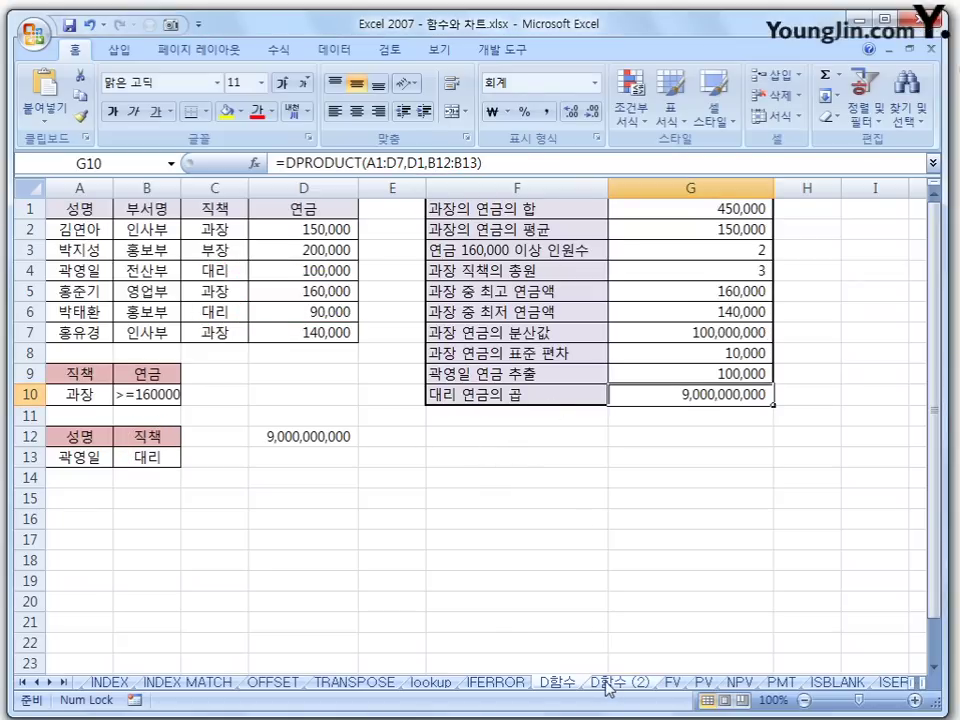
On the D함수 (2) sheet, compare the listed formulas, circling range and criteria arguments in G1:G5 and underlining the function names in G7:G10
click(497, 540)
click(611, 682)
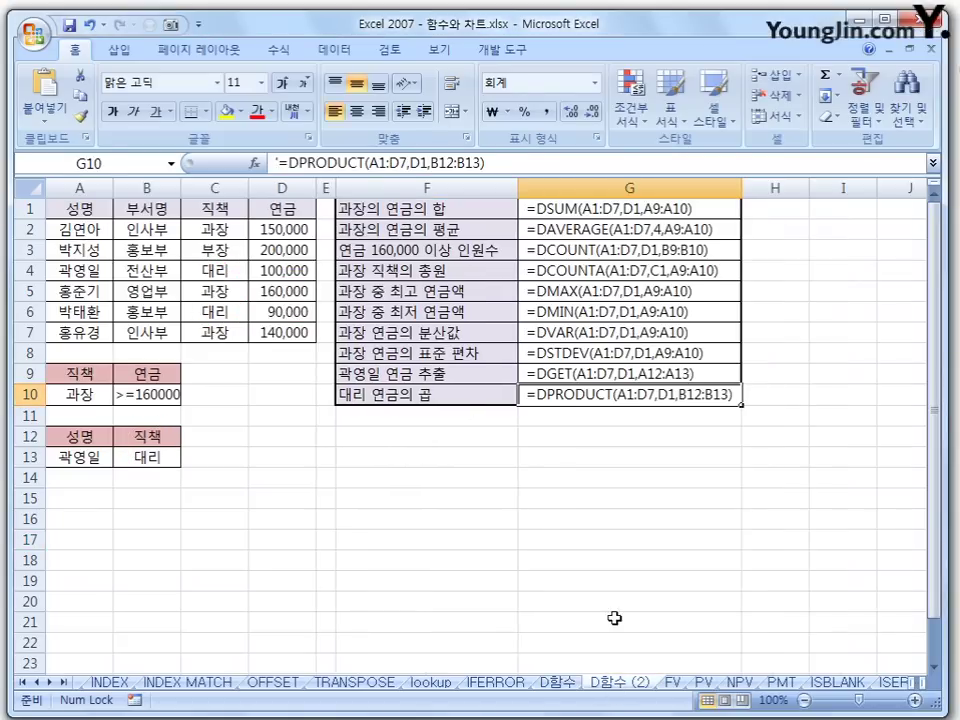
click(621, 506)
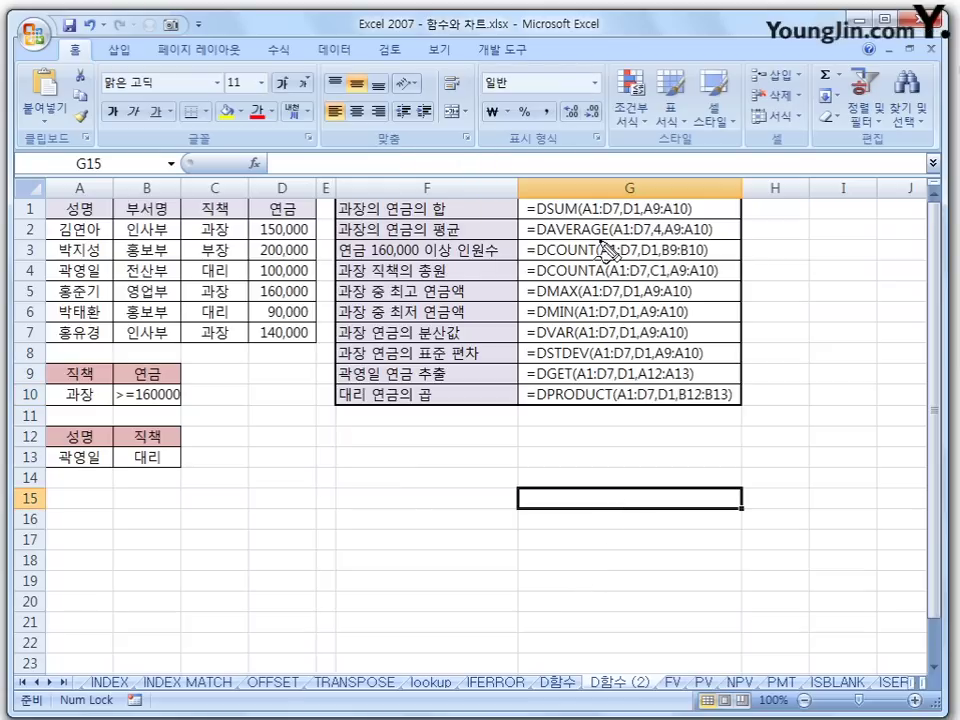
drag(583, 208, 606, 204)
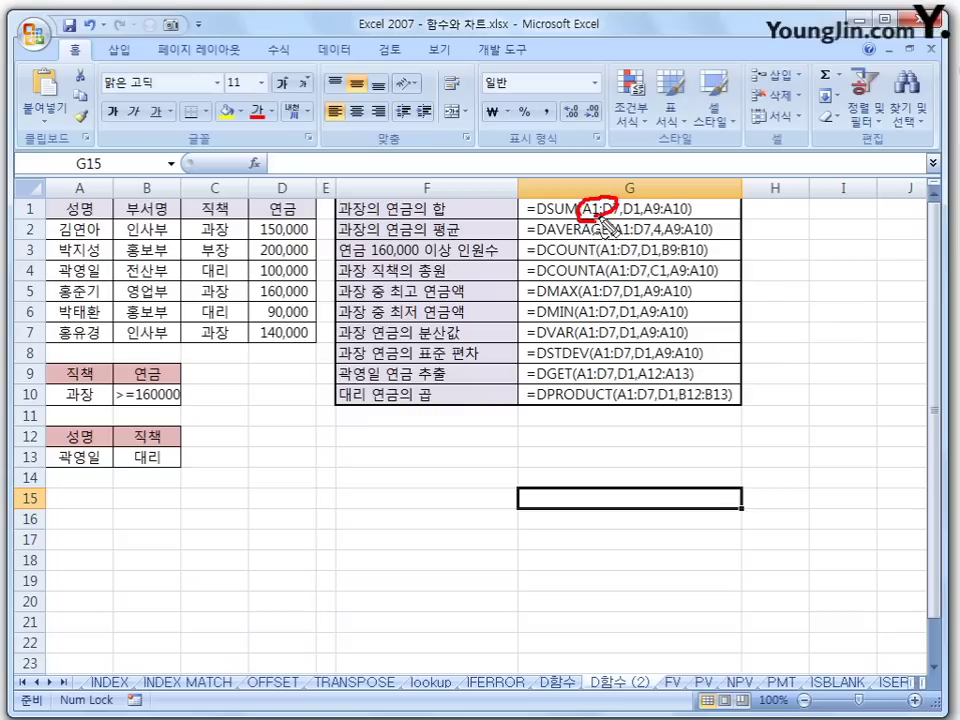
mouse_move(649, 249)
mouse_down()
mouse_move(640, 245)
mouse_move(628, 272)
mouse_move(647, 279)
mouse_move(594, 314)
mouse_move(606, 285)
mouse_up()
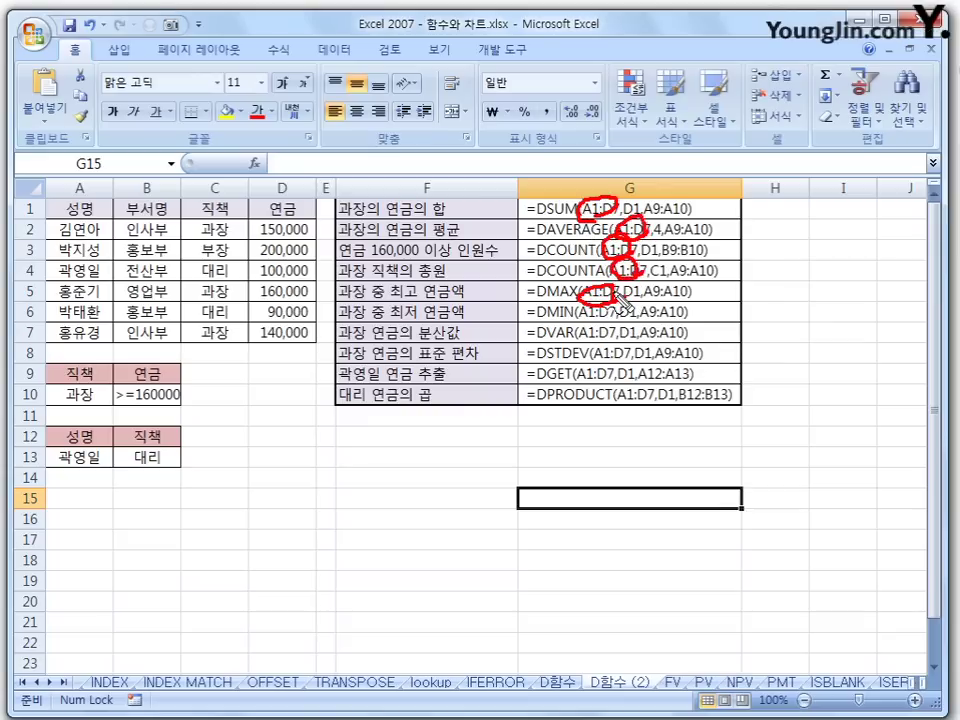
drag(693, 228, 682, 204)
mouse_move(672, 256)
mouse_down()
mouse_move(705, 250)
mouse_move(692, 296)
mouse_up()
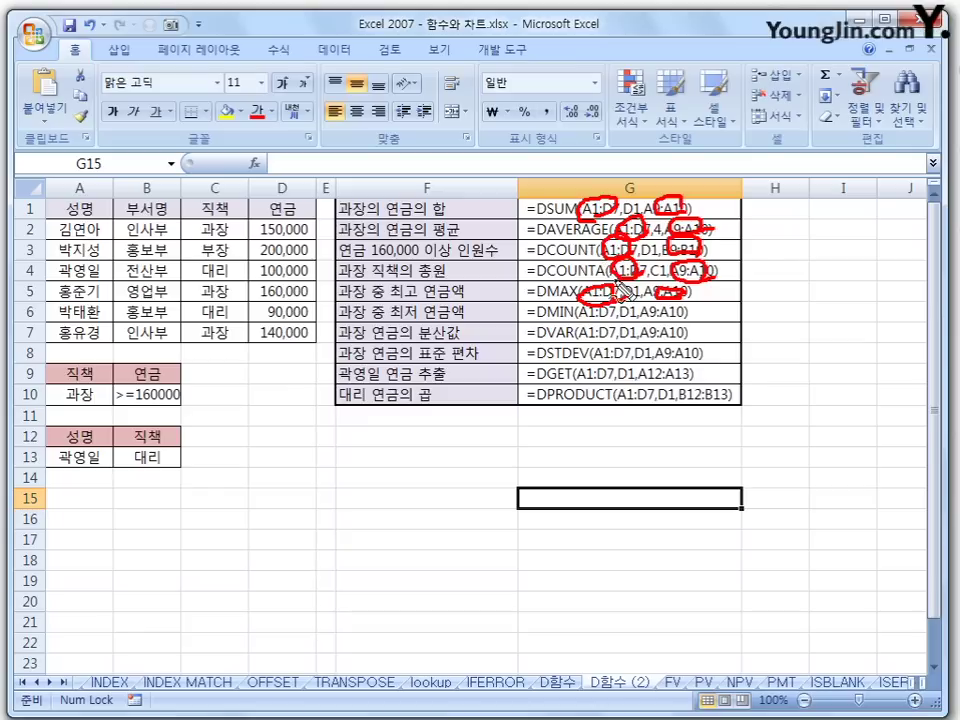
mouse_move(552, 342)
mouse_down()
mouse_move(570, 342)
mouse_move(566, 361)
mouse_move(589, 356)
mouse_move(561, 404)
mouse_move(612, 403)
mouse_up()
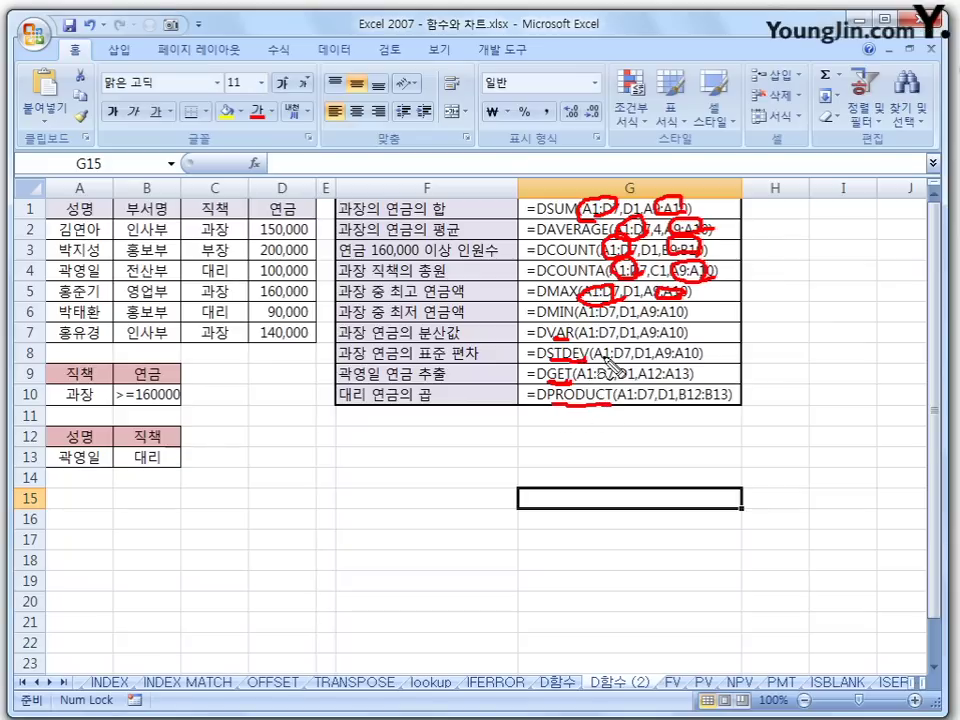